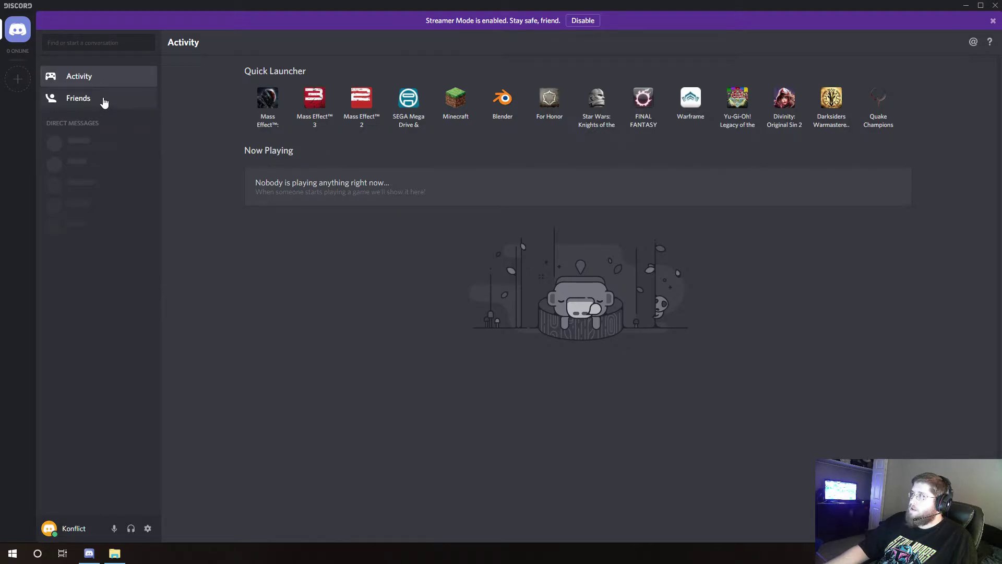
Disable Streamer Mode and start creating a new server of your own
{"action": "left_click", "coordinate": [583, 20]}
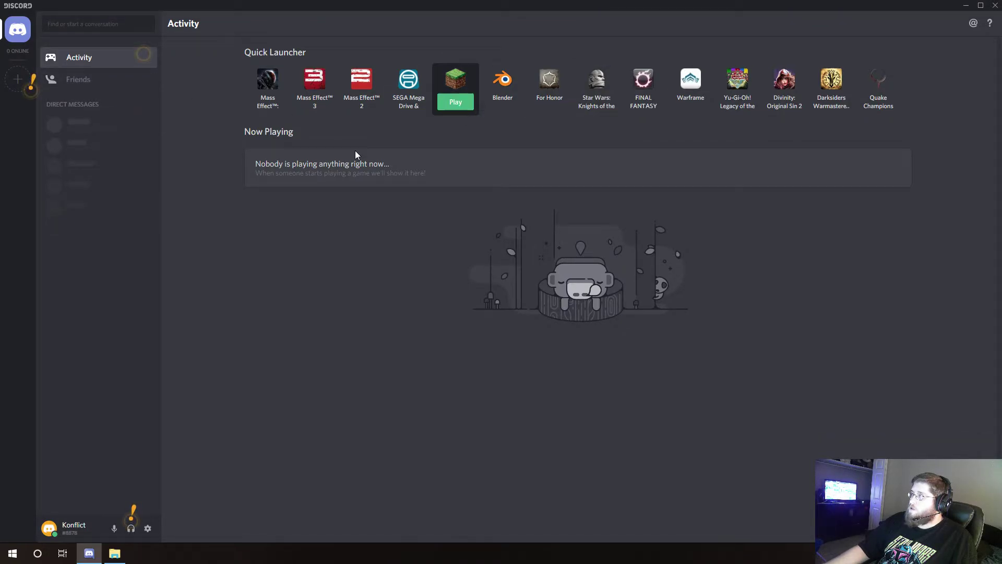
{"action": "left_click", "coordinate": [18, 81]}
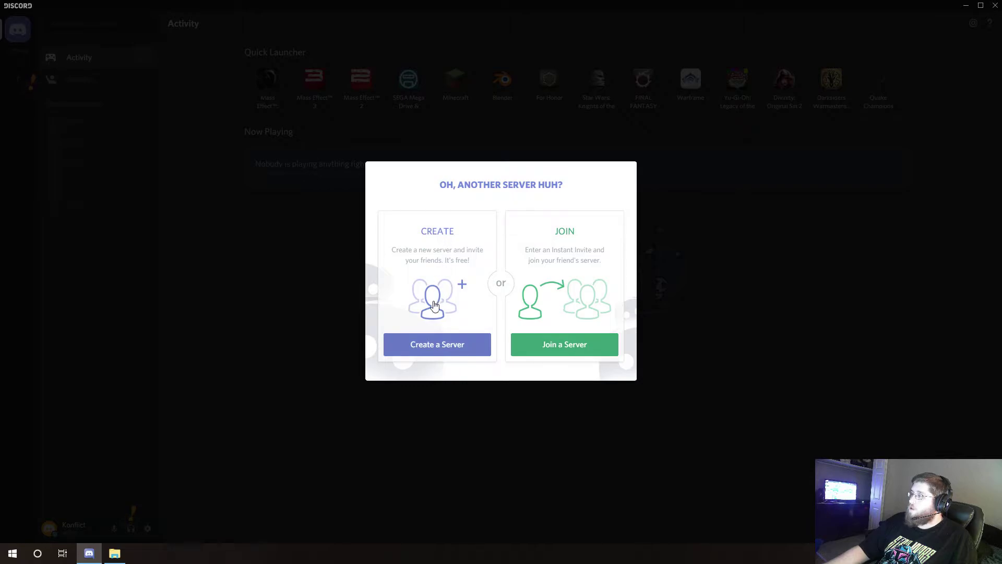
{"action": "left_click", "coordinate": [437, 345]}
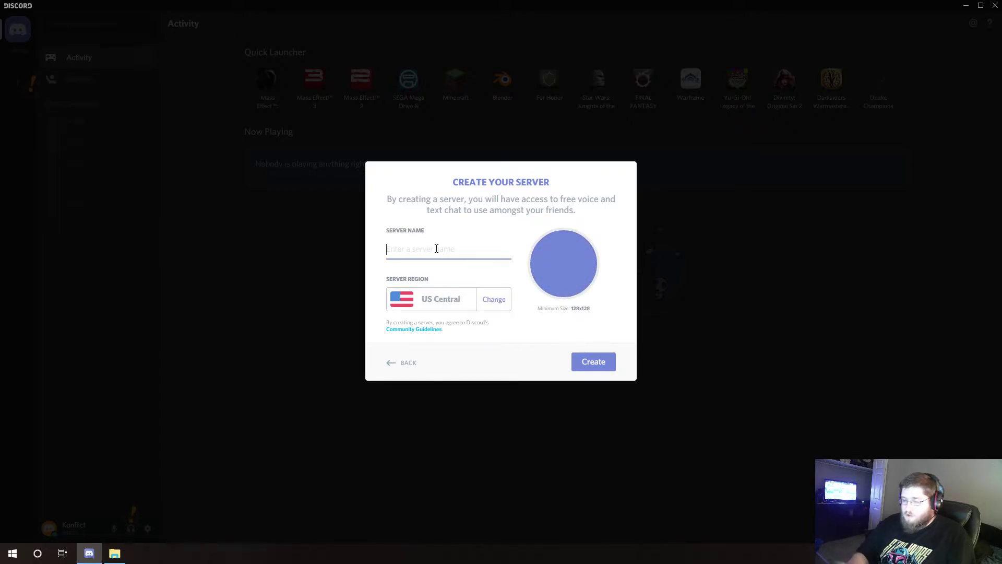
Name the new server "Konflicts Test server", with spaces between the words
{"action": "type", "text": "Kon"}
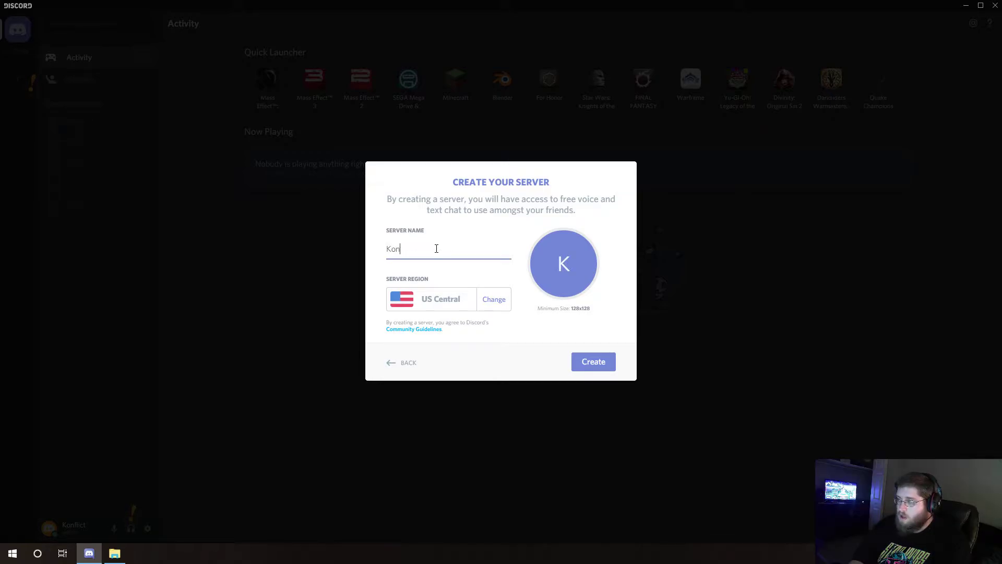
{"action": "type", "text": "flict"}
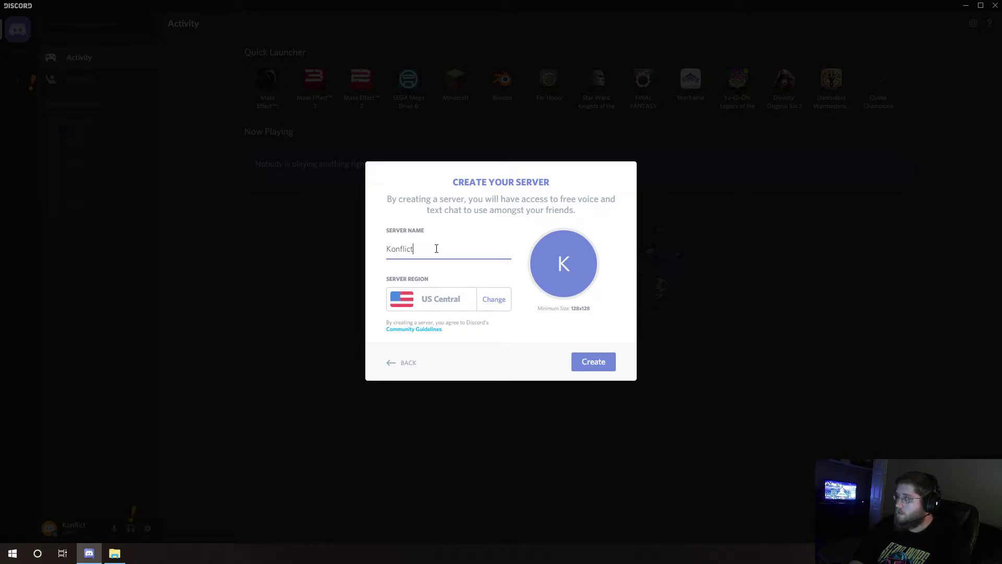
{"action": "type", "text": "s"}
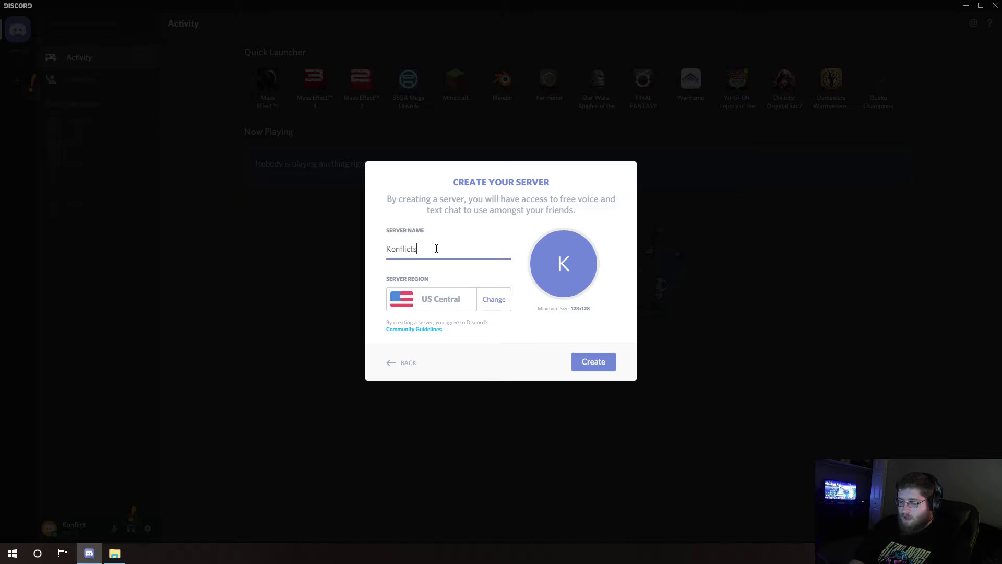
{"action": "type", "text": "Test"}
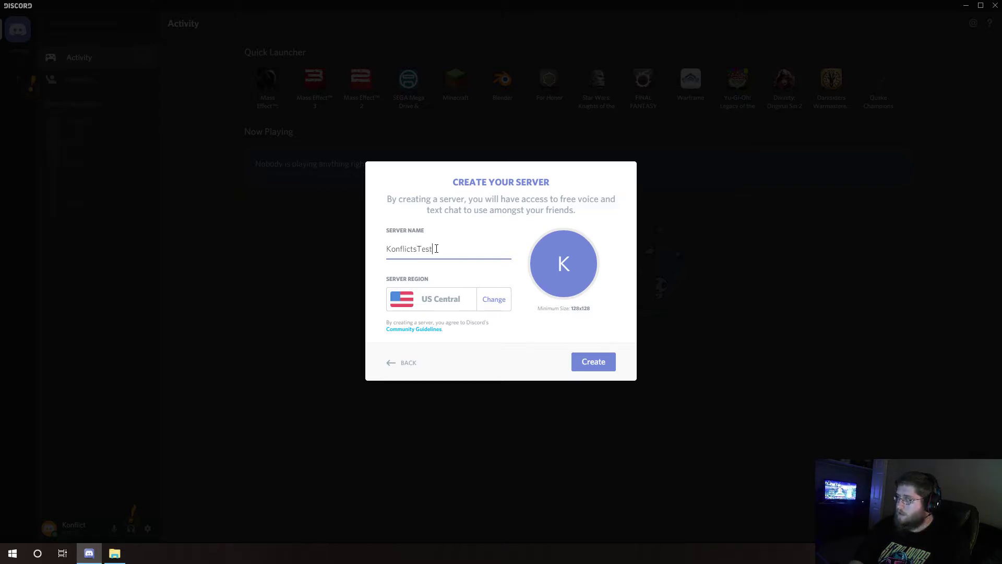
{"action": "type", "text": "Server"}
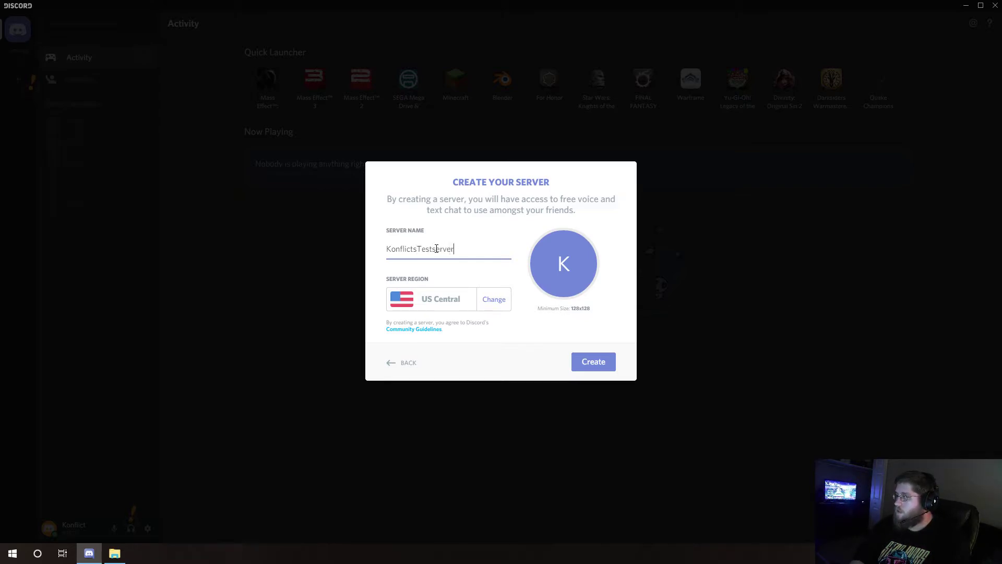
{"action": "left_click", "coordinate": [415, 249]}
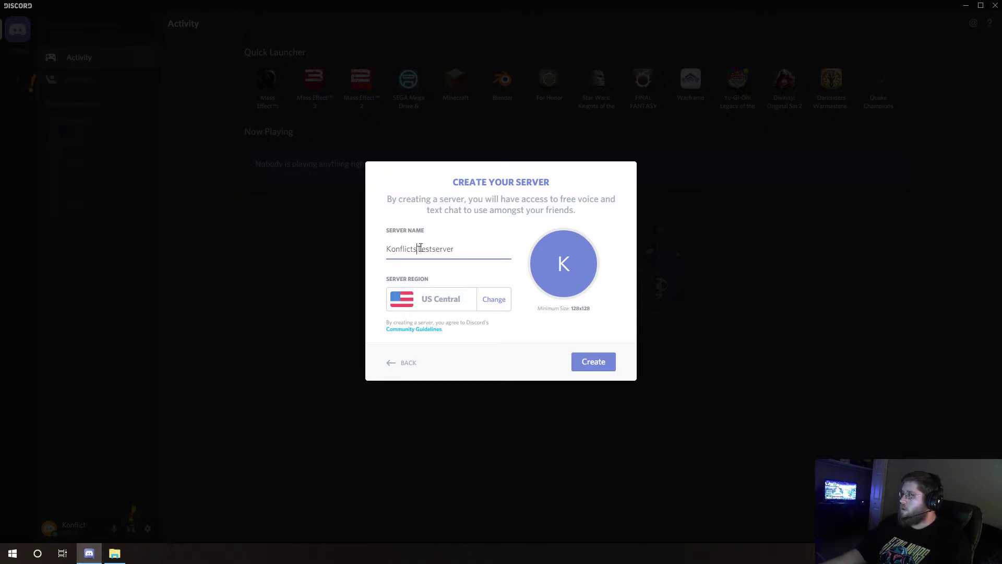
{"action": "left_click", "coordinate": [434, 250]}
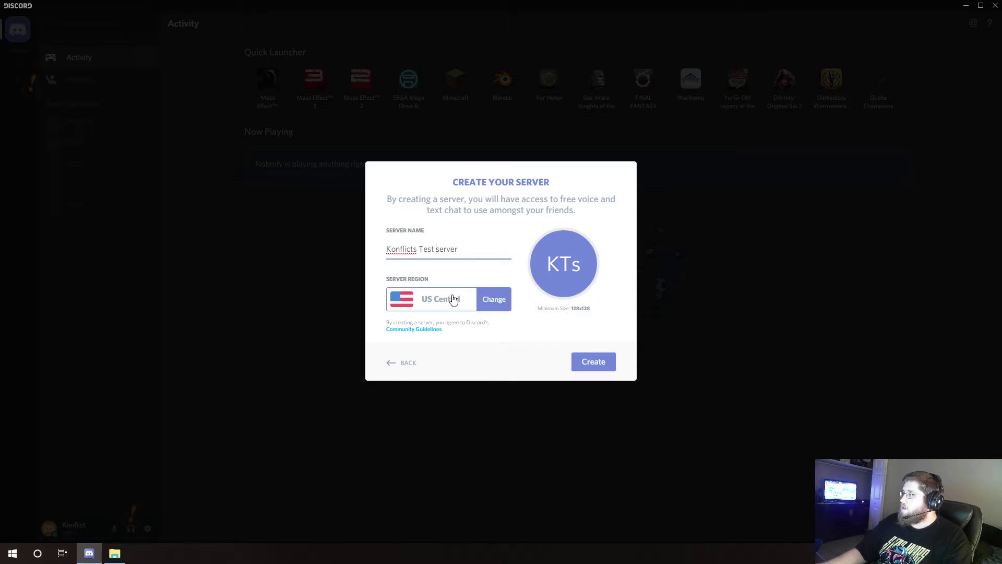
Set the server region to US East and create the server
{"action": "left_click", "coordinate": [485, 299]}
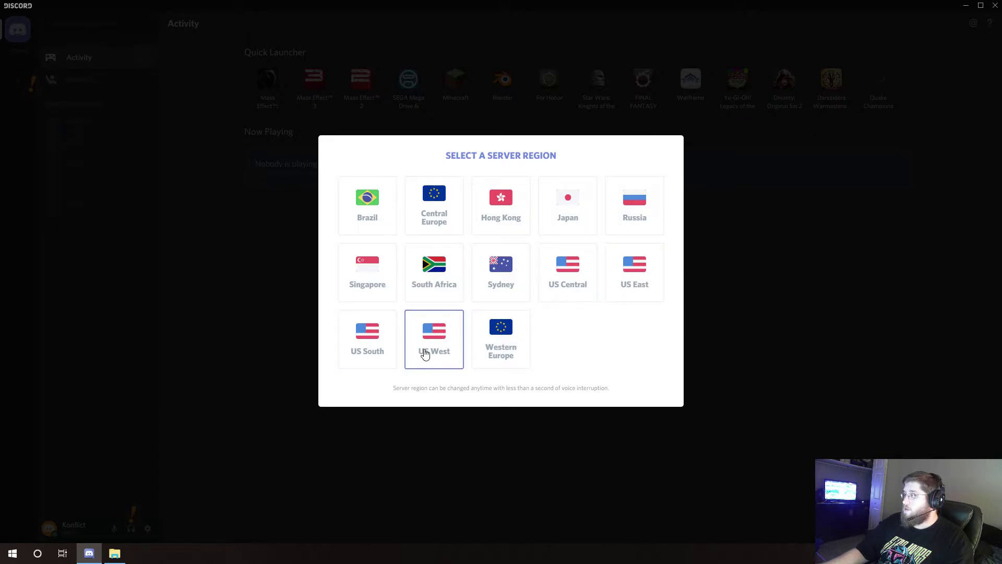
{"action": "left_click", "coordinate": [641, 274]}
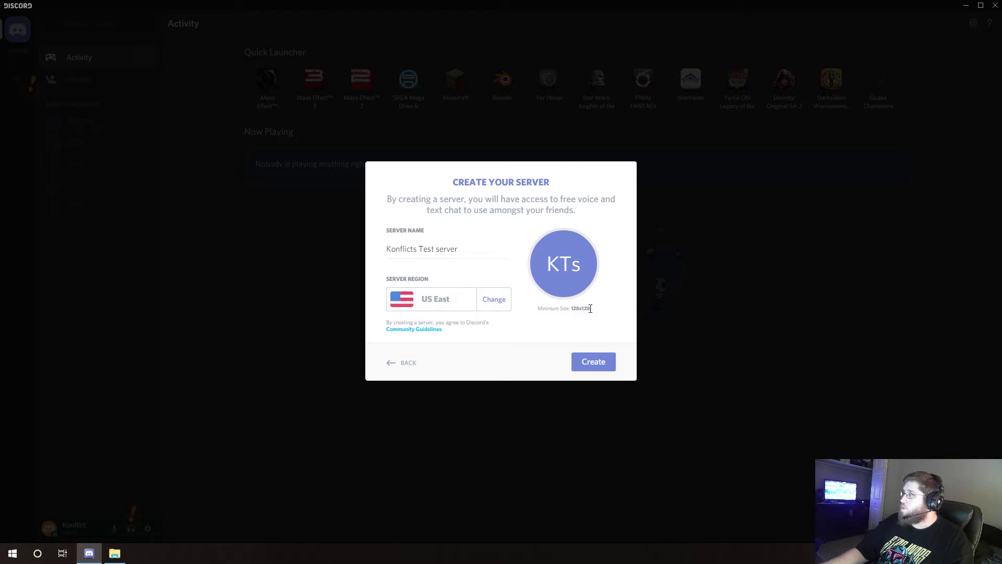
{"action": "left_click", "coordinate": [599, 361]}
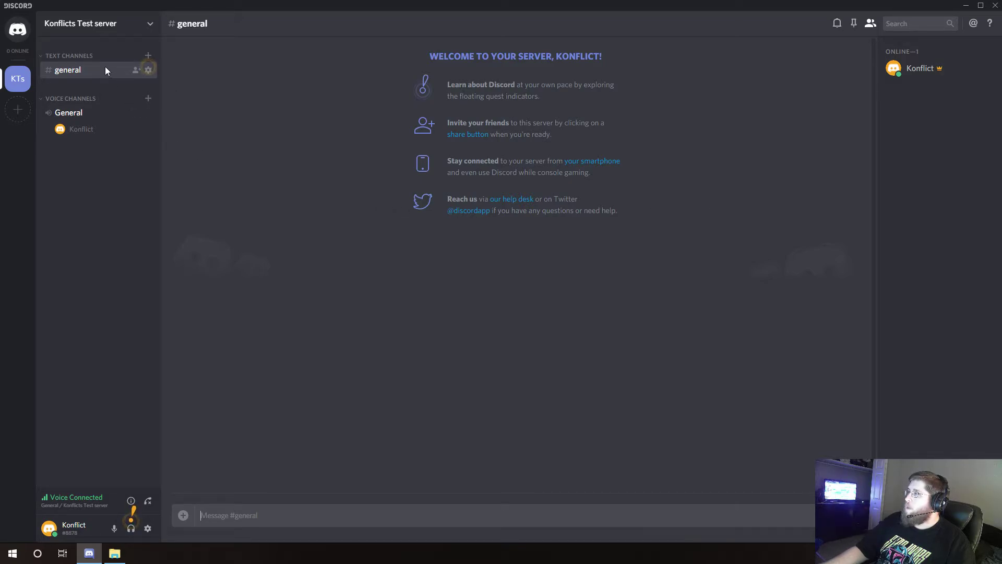
Create a text channel named "the-talking-room" in the Text Channels category
{"action": "left_click", "coordinate": [149, 56]}
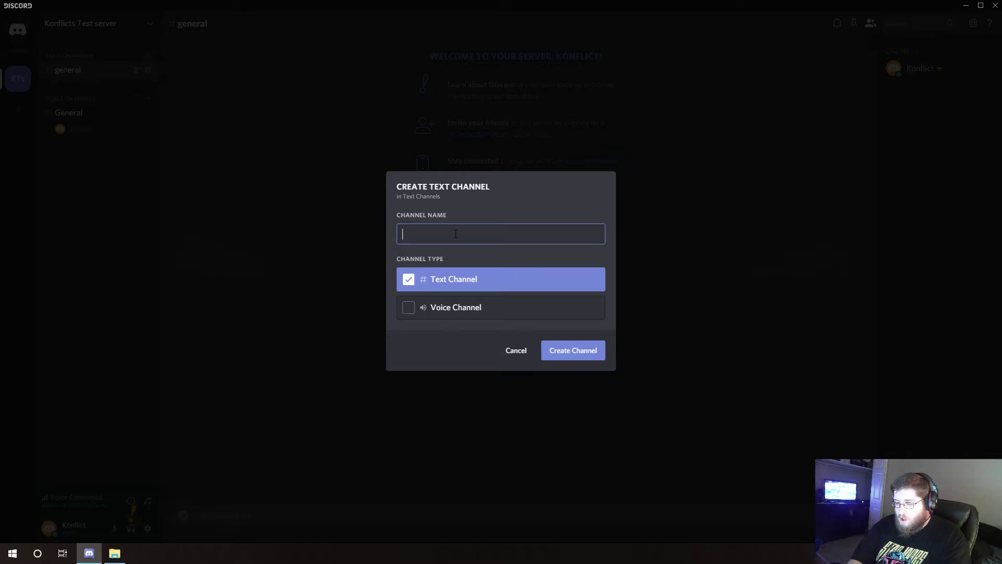
{"action": "type", "text": "the-"}
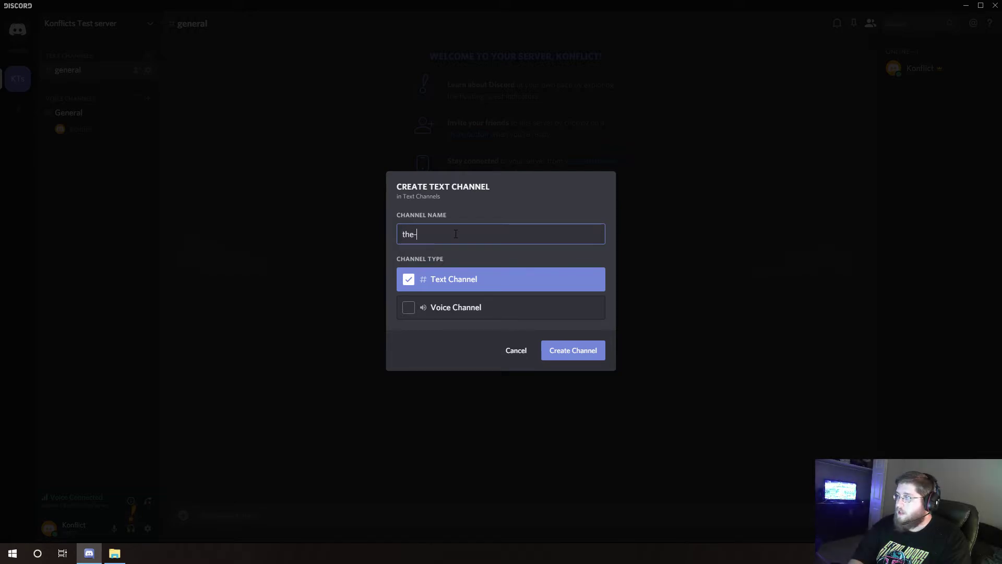
{"action": "type", "text": "talkuin"}
{"action": "key", "text": "BackSpace"}
{"action": "key", "text": "BackSpace"}
{"action": "key", "text": "BackSpace"}
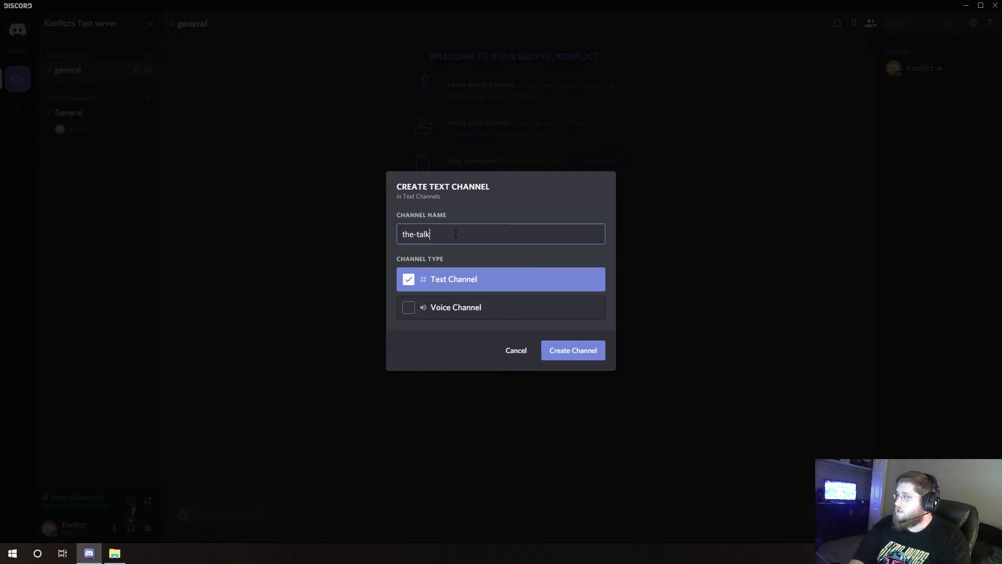
{"action": "type", "text": "ing-room"}
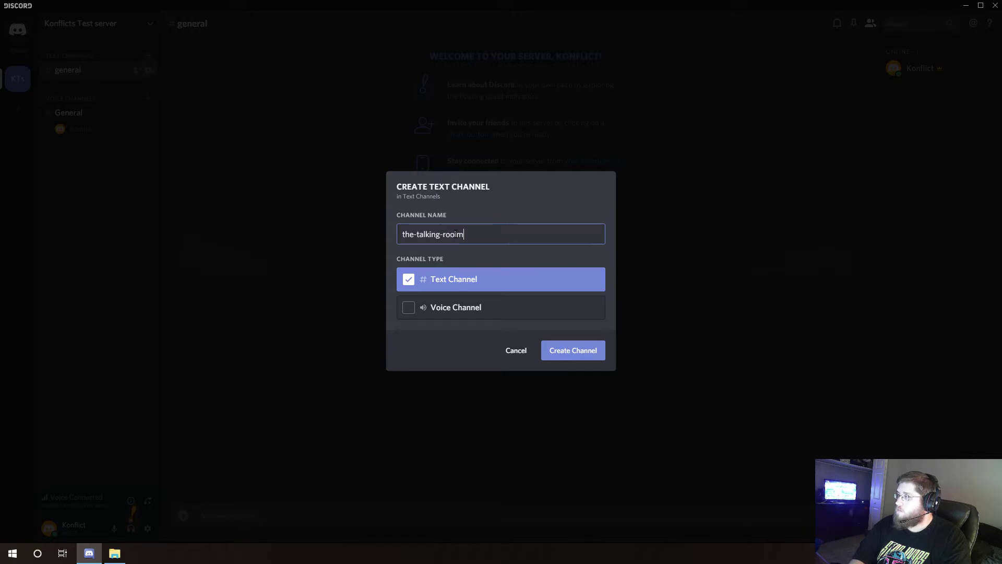
{"action": "key", "text": "BackSpace"}
{"action": "key", "text": "BackSpace"}
{"action": "type", "text": "m"}
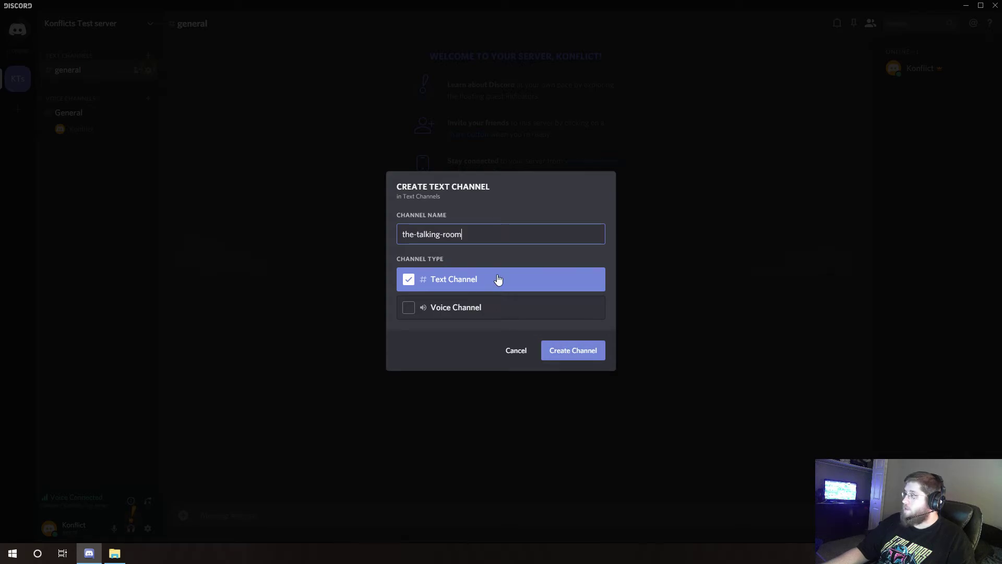
{"action": "left_click", "coordinate": [575, 352]}
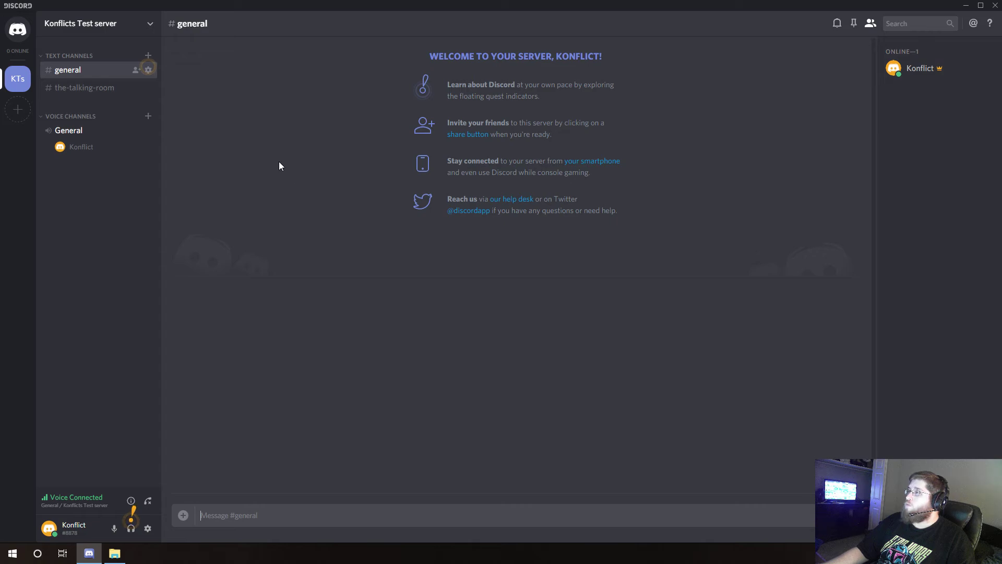
Post the message "Welcome to our new home." in the-talking-room channel
{"action": "left_click", "coordinate": [102, 90]}
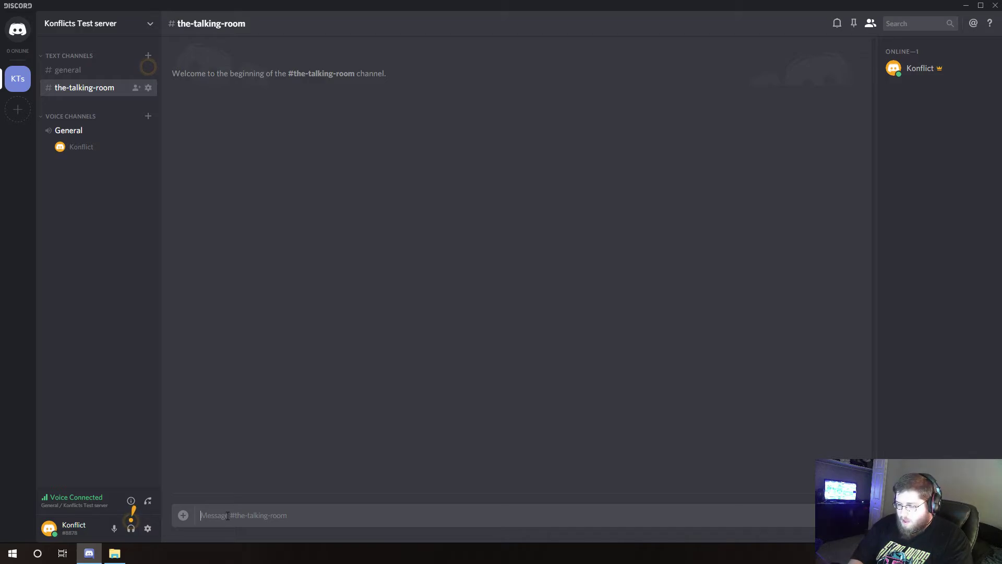
{"action": "type", "text": "We"}
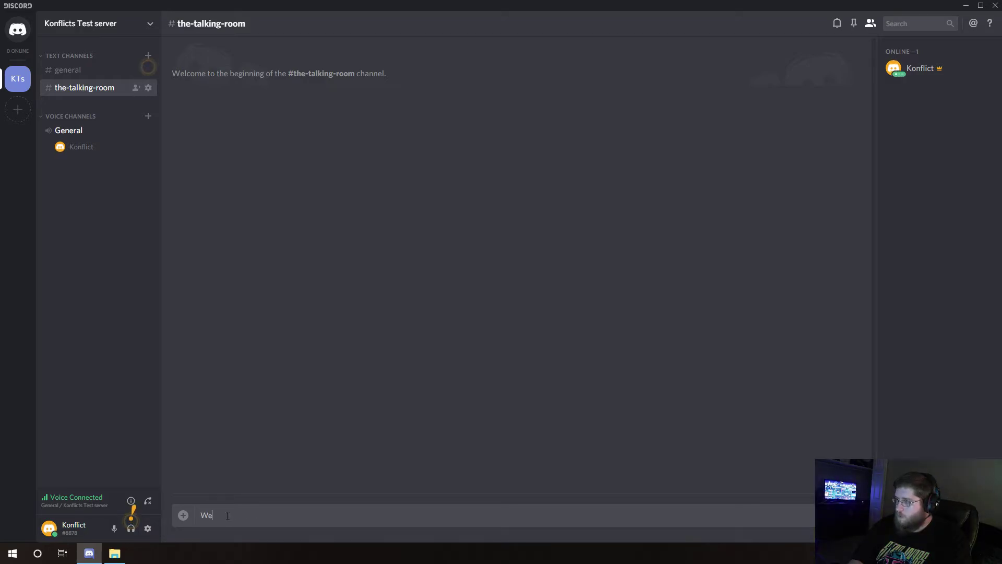
{"action": "type", "text": "lcome ty"}
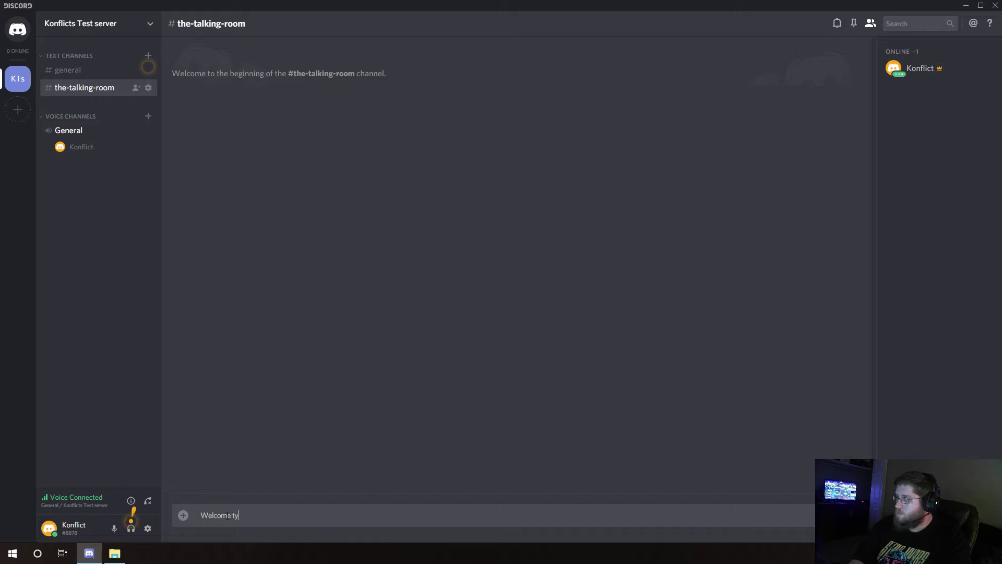
{"action": "key", "text": "BackSpace"}
{"action": "key", "text": "BackSpace"}
{"action": "type", "text": "to ou"}
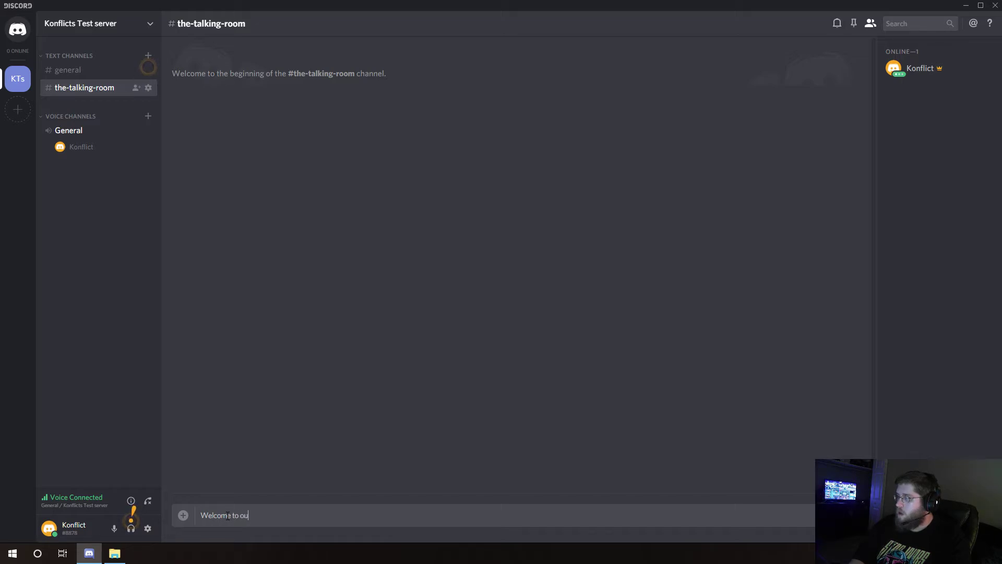
{"action": "type", "text": "r new home."}
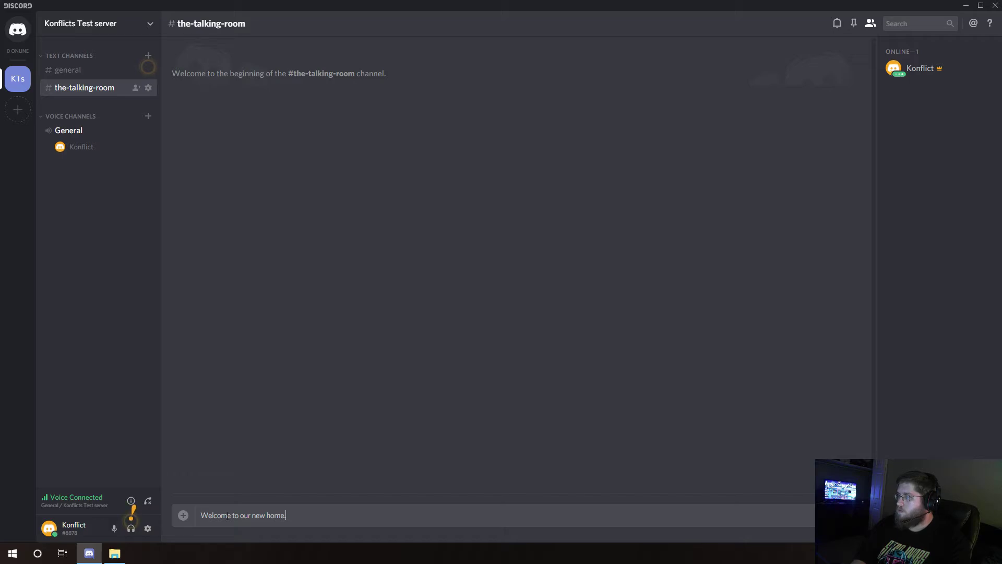
{"action": "key", "text": "Return"}
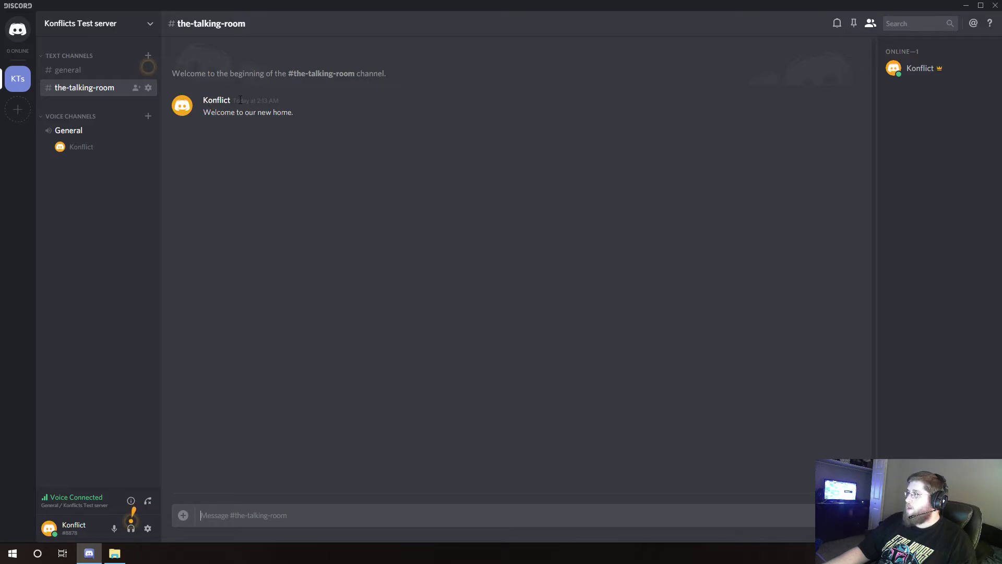
Create a voice channel named "The Voice Room" in the Voice Channels category
{"action": "left_click", "coordinate": [148, 117]}
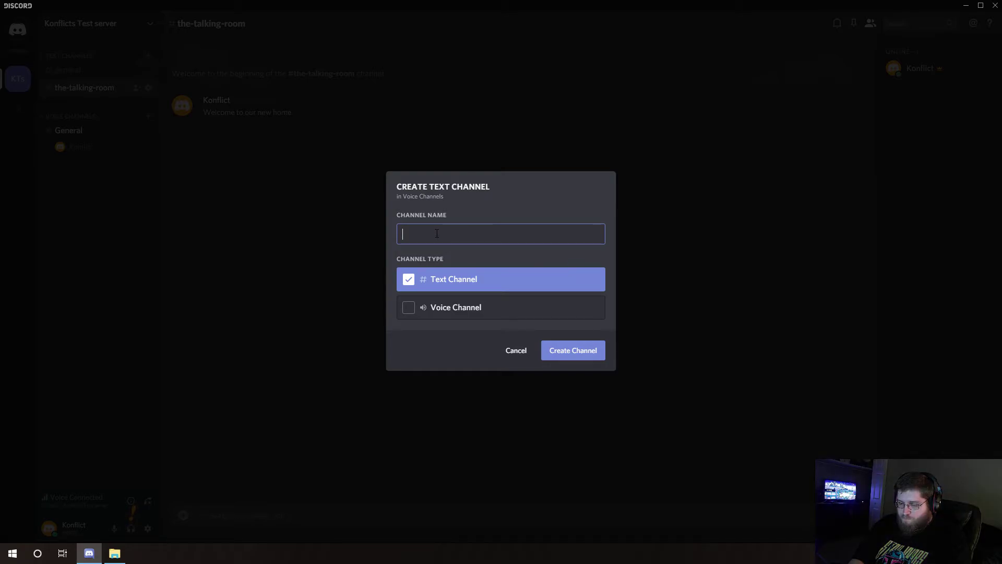
{"action": "type", "text": "the-"}
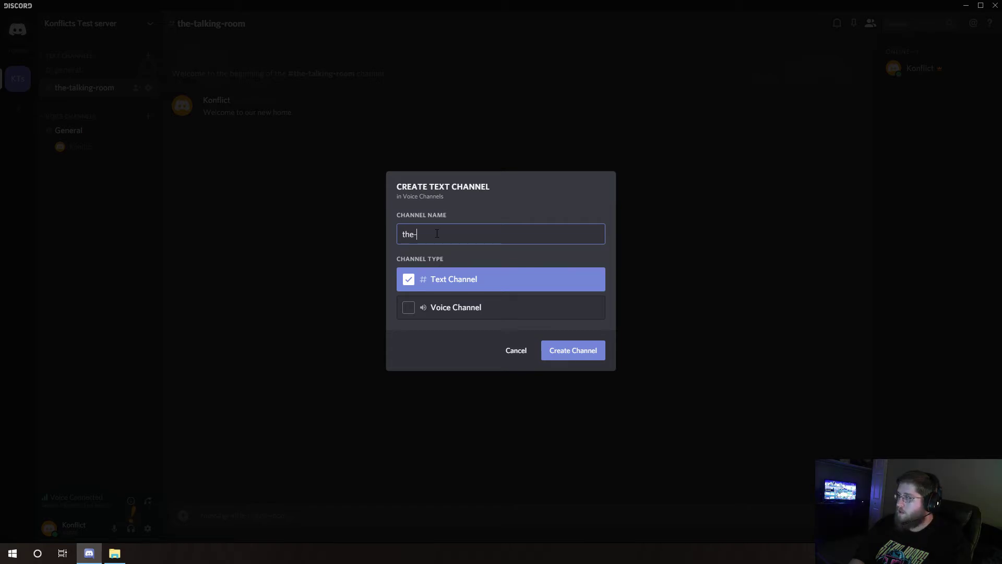
{"action": "key", "text": "BackSpace"}
{"action": "left_click", "coordinate": [409, 308]}
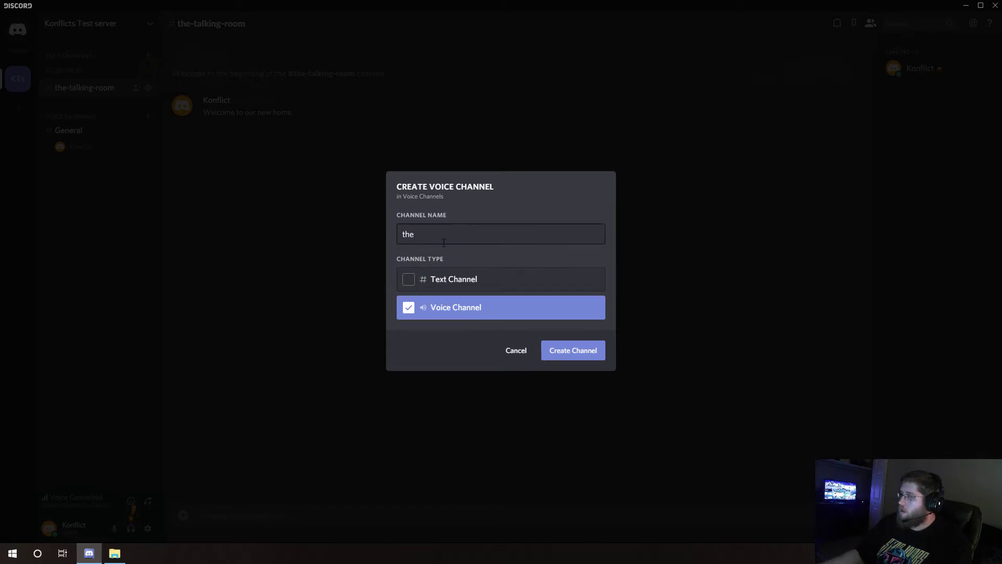
{"action": "key", "text": "BackSpace"}
{"action": "key", "text": "BackSpace"}
{"action": "key", "text": "BackSpace"}
{"action": "type", "text": "The "}
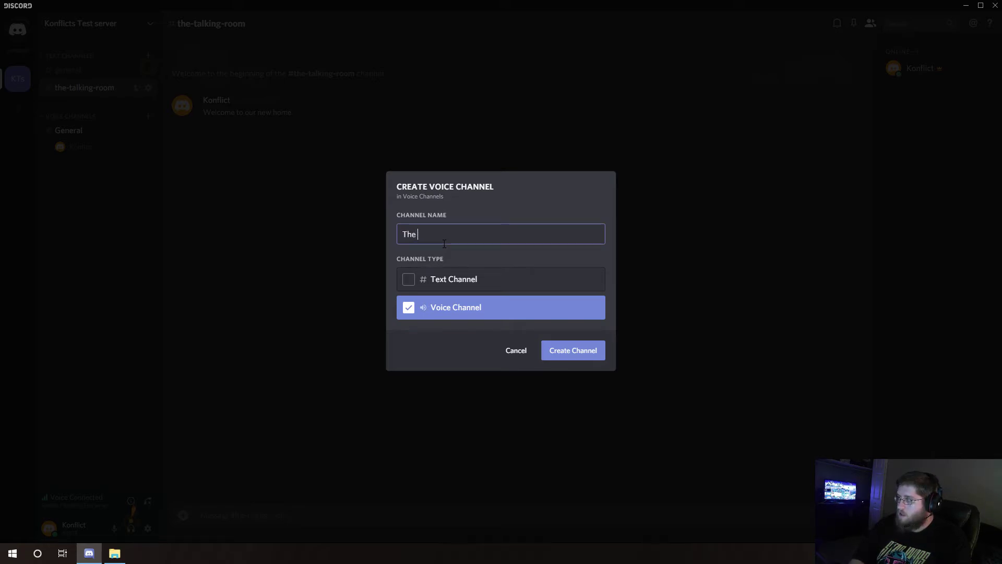
{"action": "type", "text": "Voice Room"}
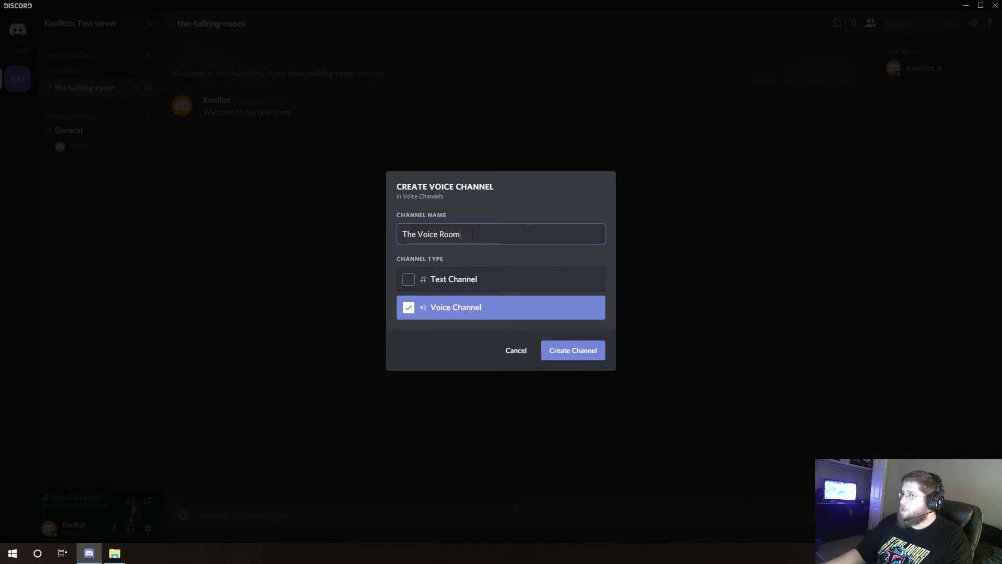
{"action": "left_click", "coordinate": [582, 354]}
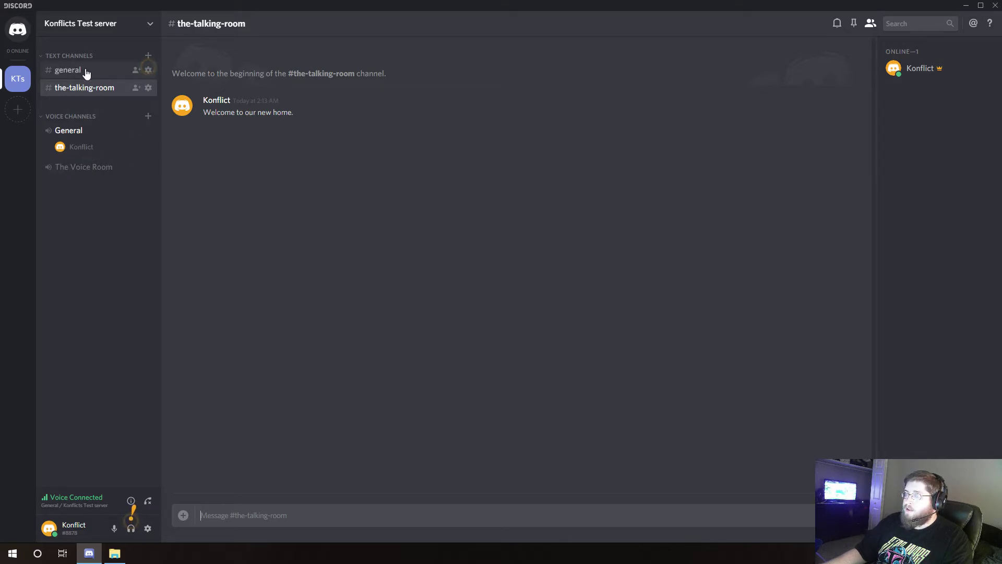
Set the channel topic of the-talking-room to "Put Random words here." and save the change
{"action": "left_click", "coordinate": [149, 88]}
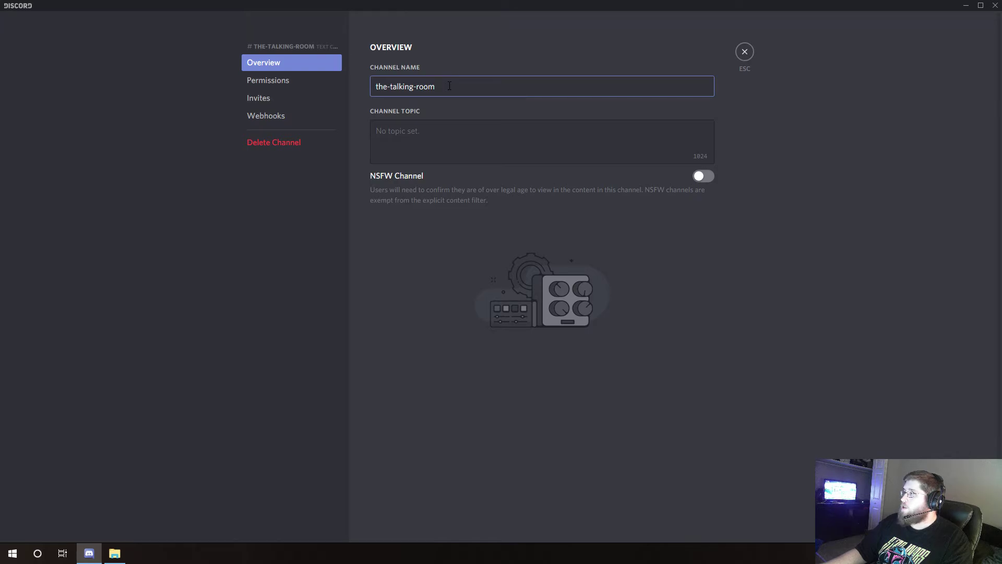
{"action": "left_click", "coordinate": [414, 138]}
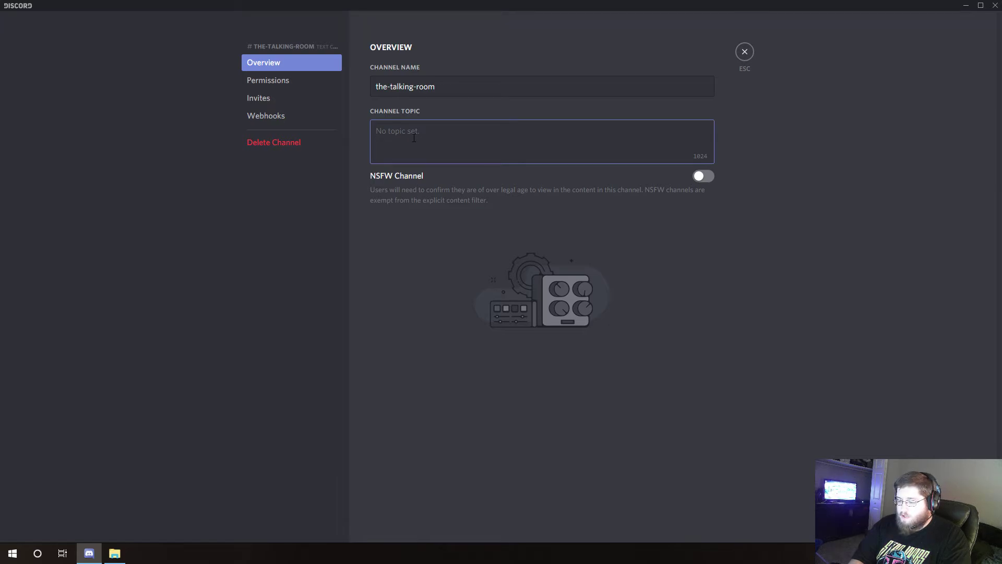
{"action": "type", "text": "Put Randopm"}
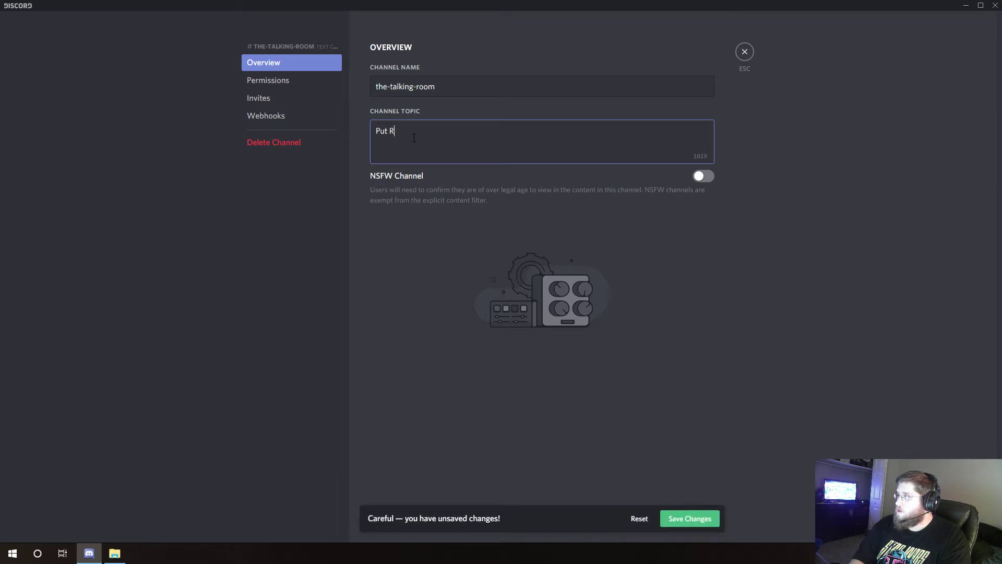
{"action": "key", "text": "BackSpace"}
{"action": "key", "text": "BackSpace"}
{"action": "type", "text": "m words"}
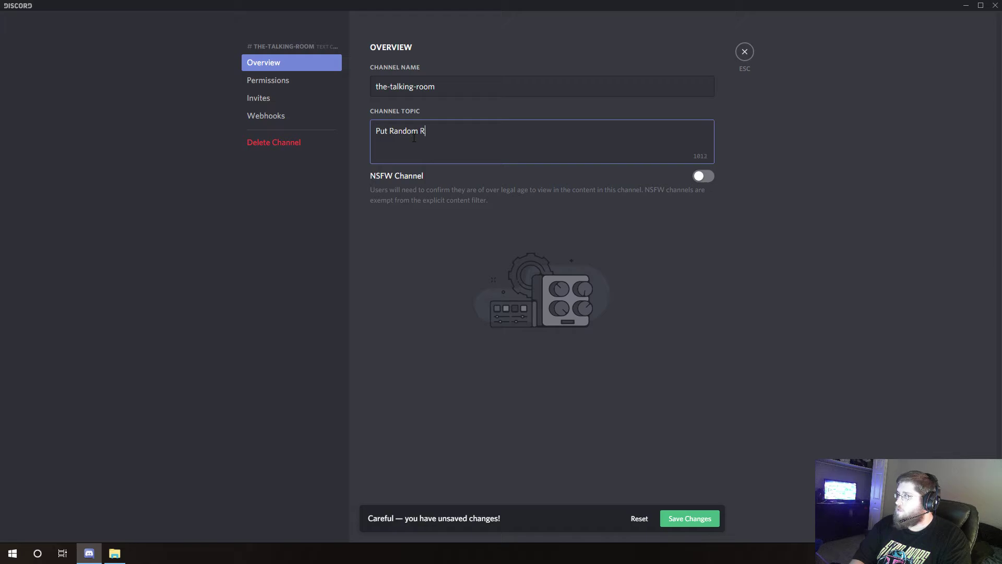
{"action": "type", "text": " here."}
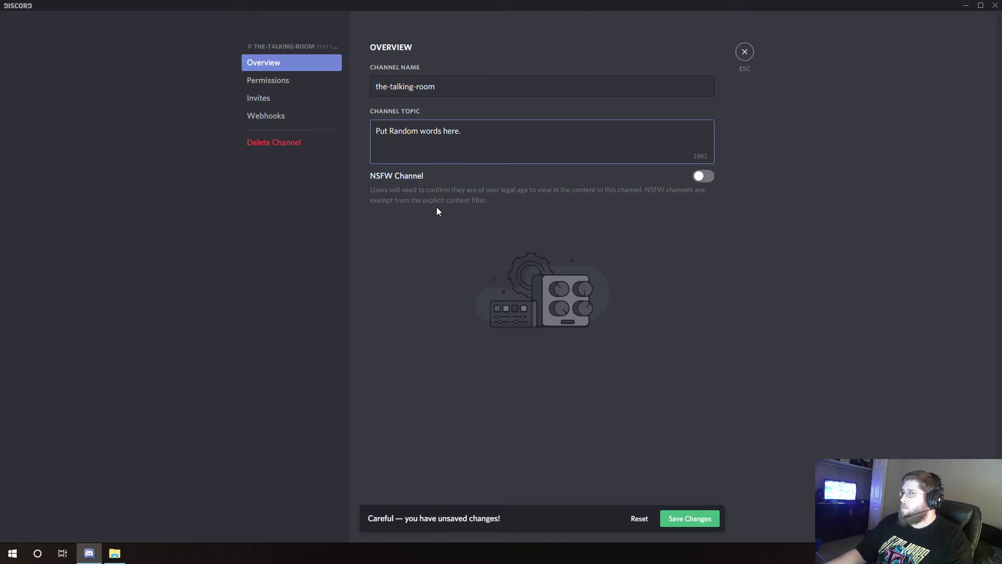
{"action": "left_click", "coordinate": [301, 84]}
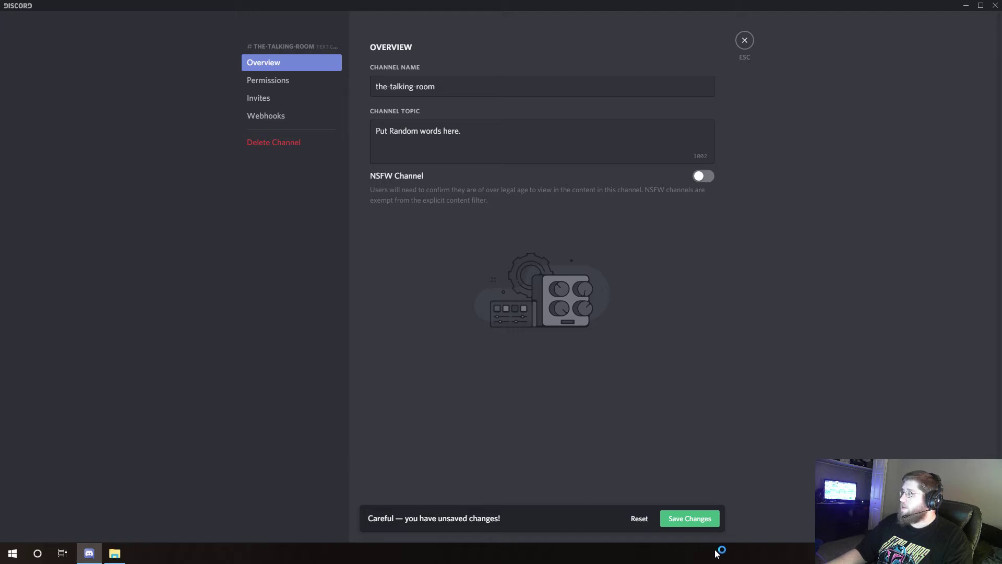
{"action": "left_click", "coordinate": [689, 519]}
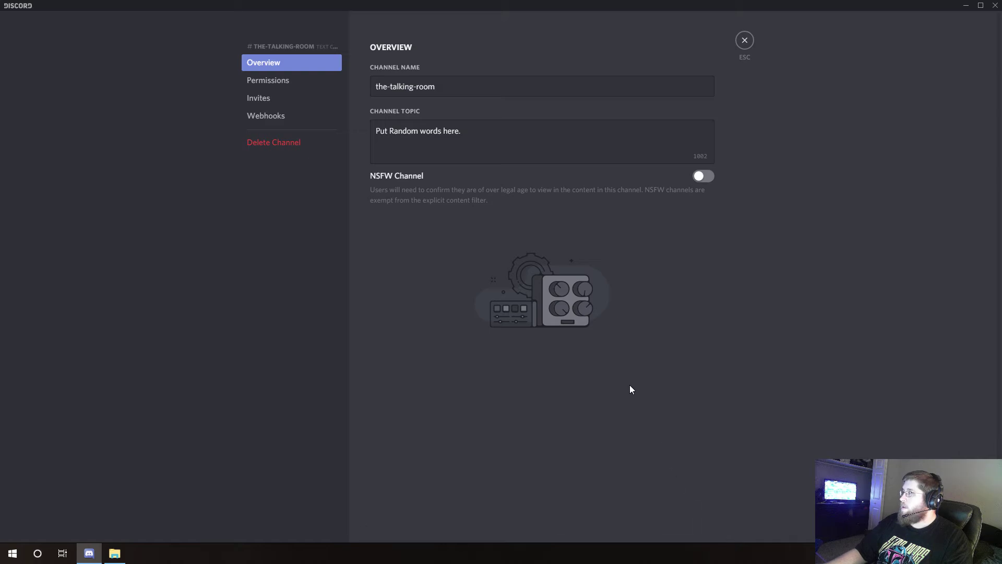
{"action": "left_click", "coordinate": [283, 80]}
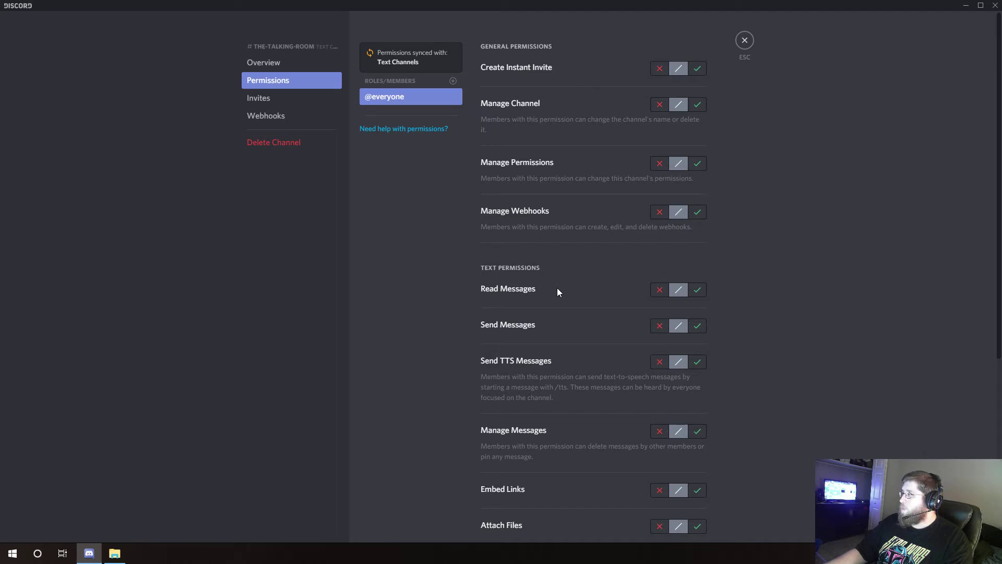
{"action": "scroll", "coordinate": [556, 287], "scroll_direction": "down", "scroll_amount": 3}
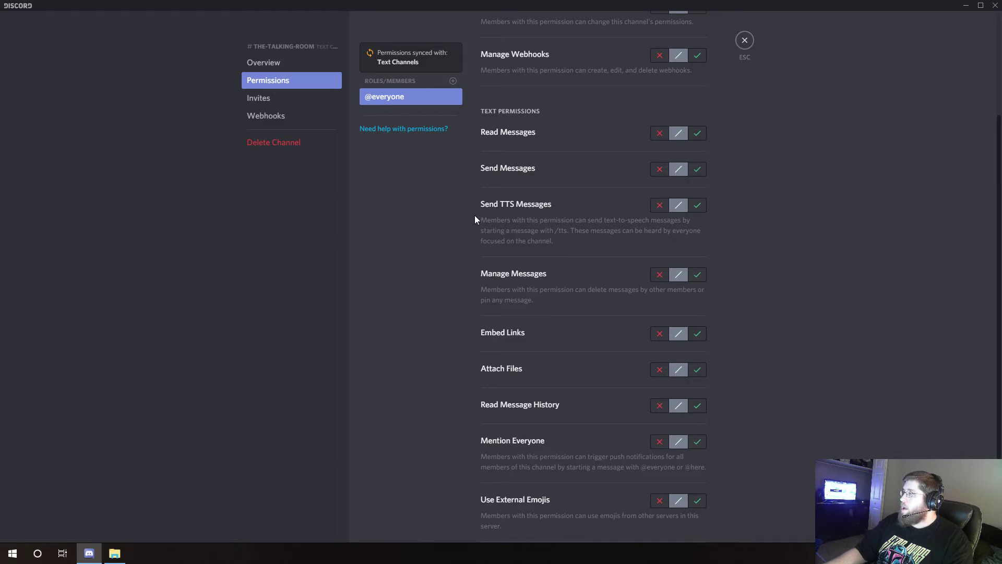
{"action": "left_click", "coordinate": [660, 206]}
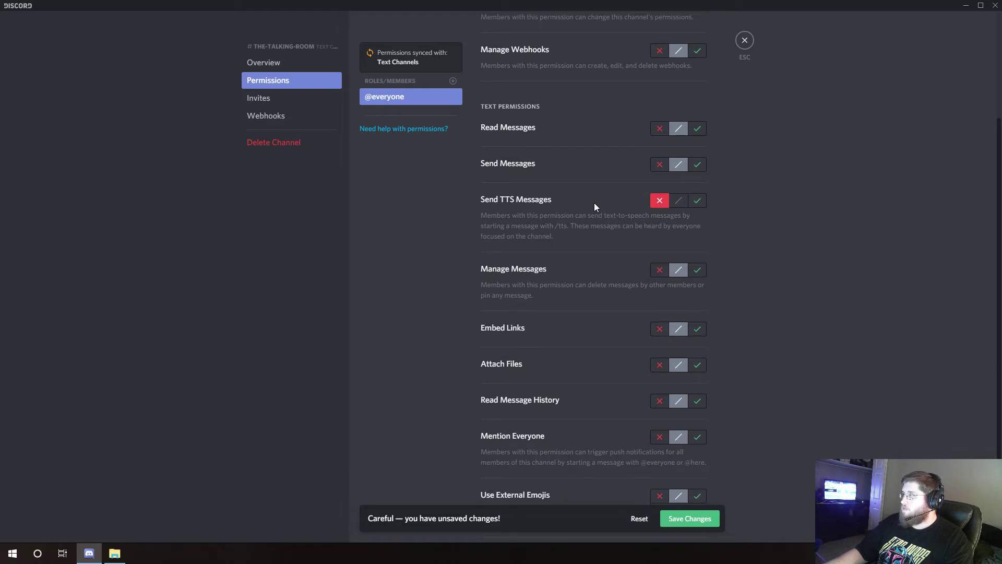
{"action": "scroll", "coordinate": [580, 199], "scroll_direction": "down", "scroll_amount": 2}
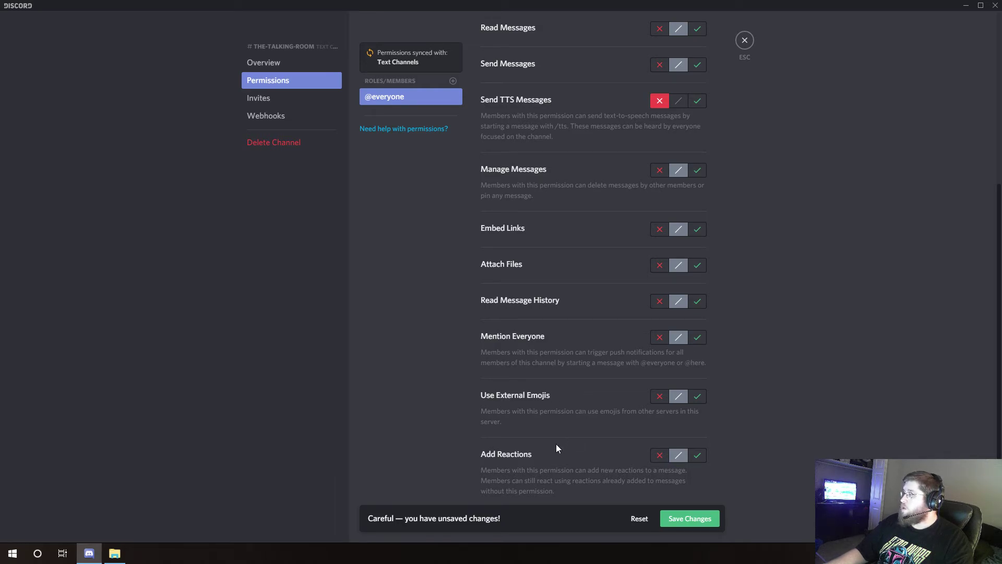
{"action": "scroll", "coordinate": [552, 428], "scroll_direction": "down", "scroll_amount": 1}
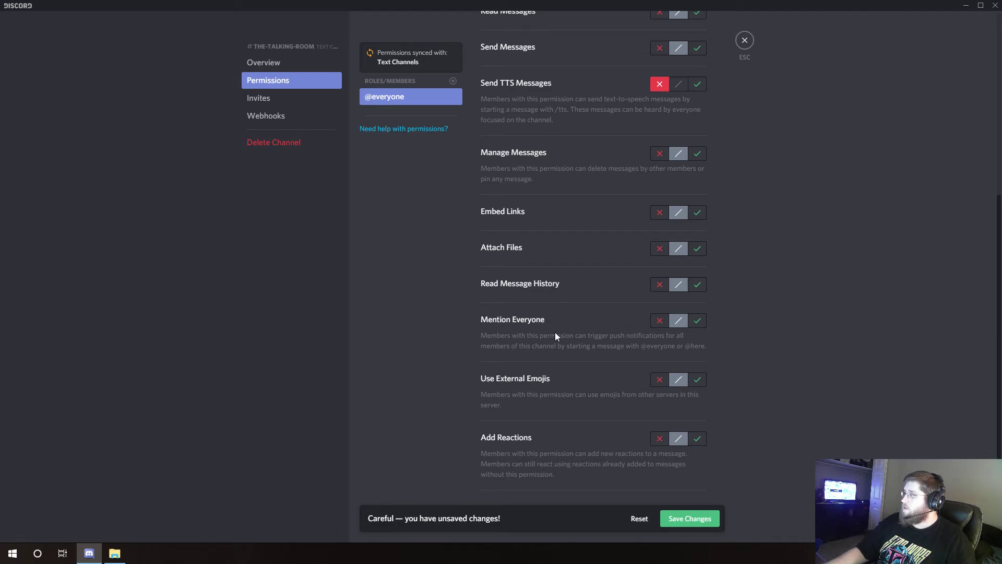
{"action": "left_click", "coordinate": [660, 322]}
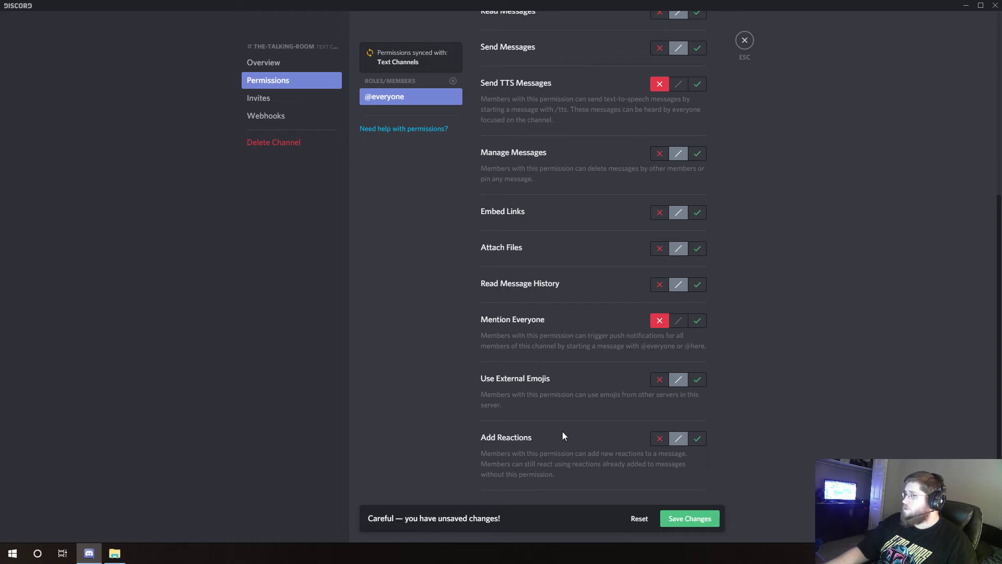
{"action": "left_click", "coordinate": [687, 520]}
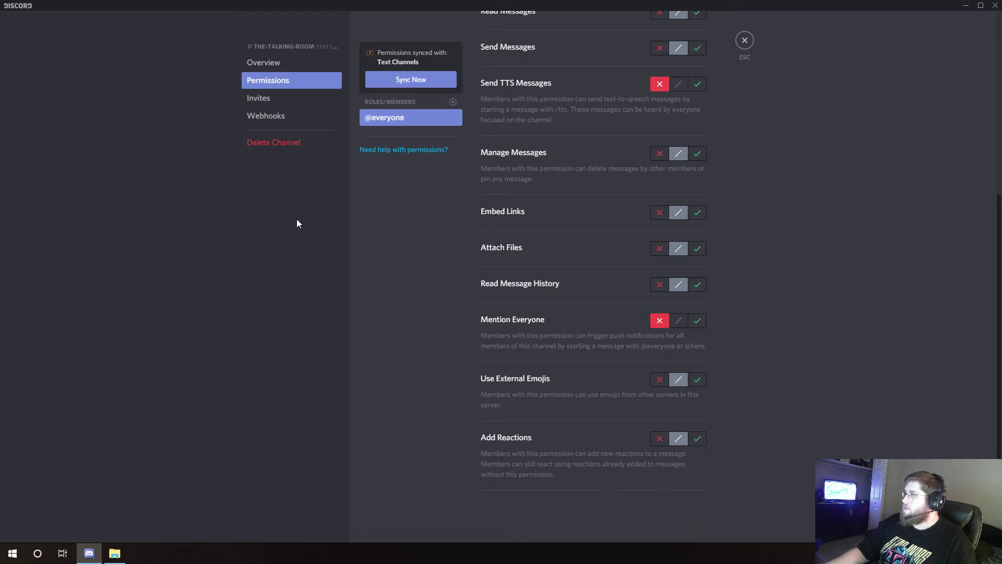
Create an invite link for the-talking-room and review its expiry and maximum-use options
{"action": "left_click", "coordinate": [264, 98]}
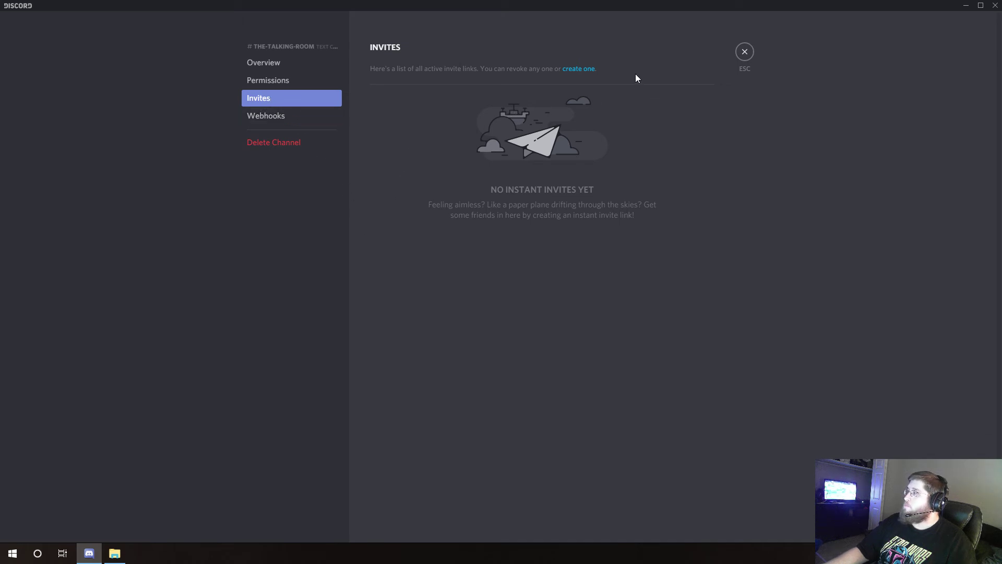
{"action": "left_click", "coordinate": [585, 70]}
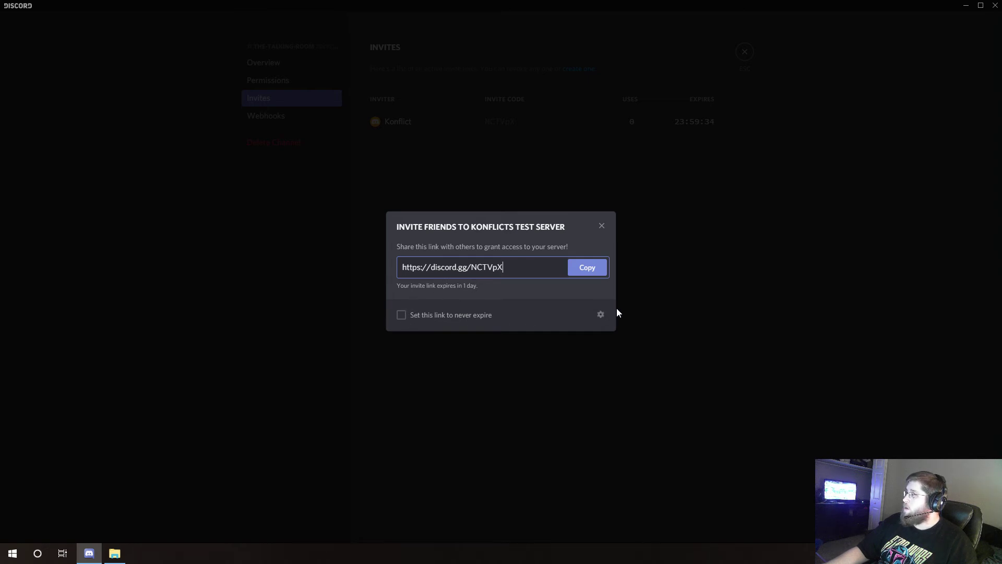
{"action": "left_click", "coordinate": [600, 316]}
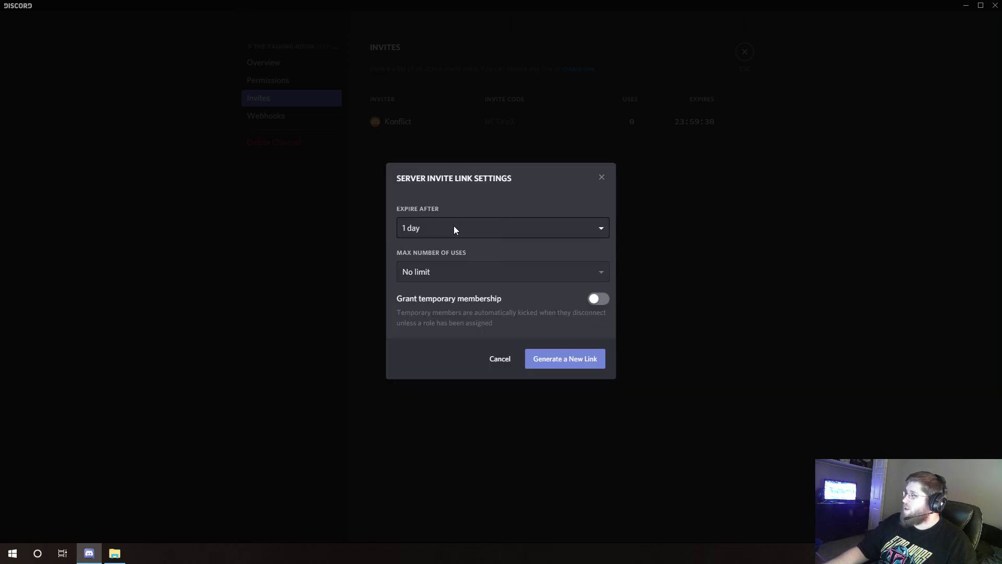
{"action": "left_click", "coordinate": [600, 233]}
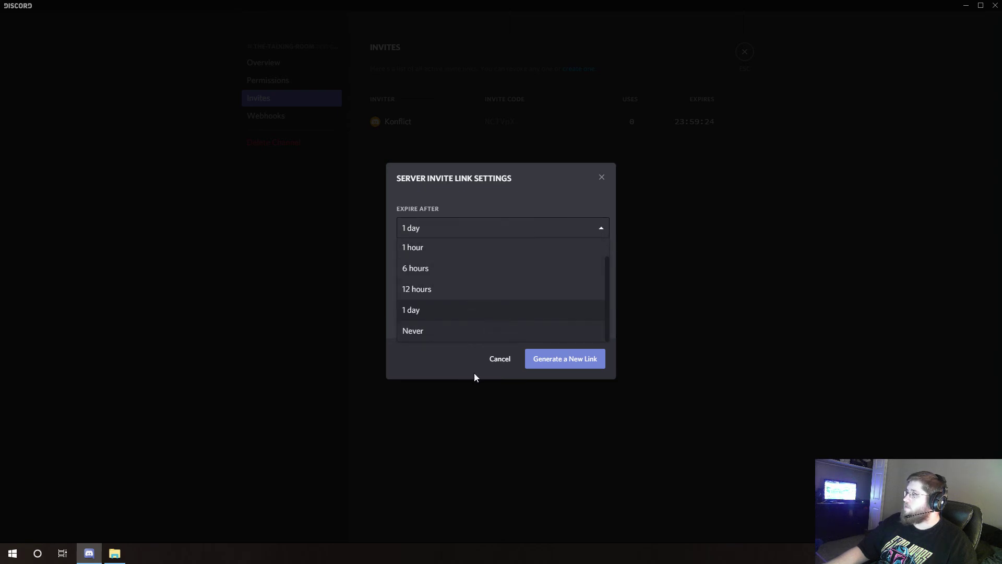
{"action": "left_click", "coordinate": [600, 230]}
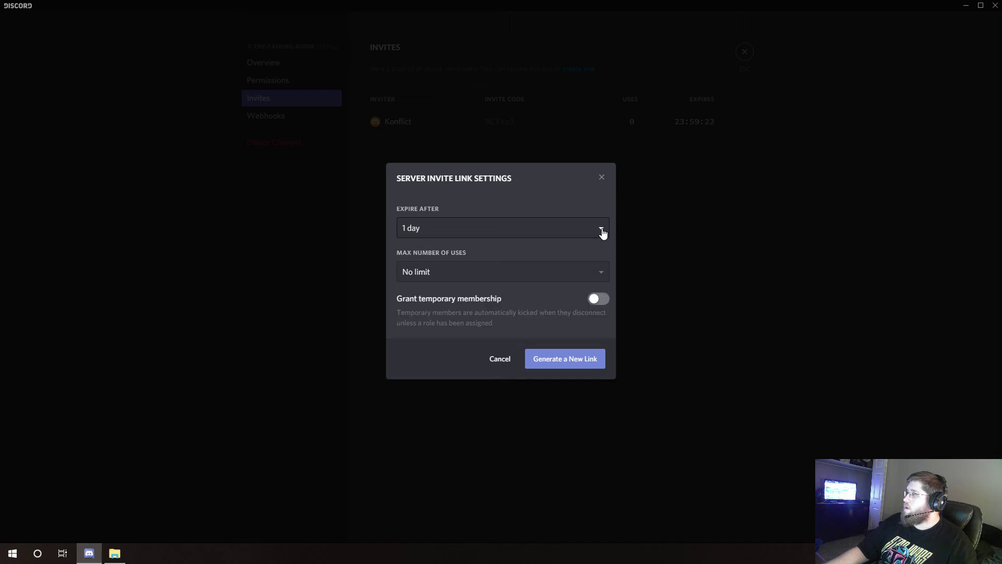
{"action": "left_click", "coordinate": [466, 272]}
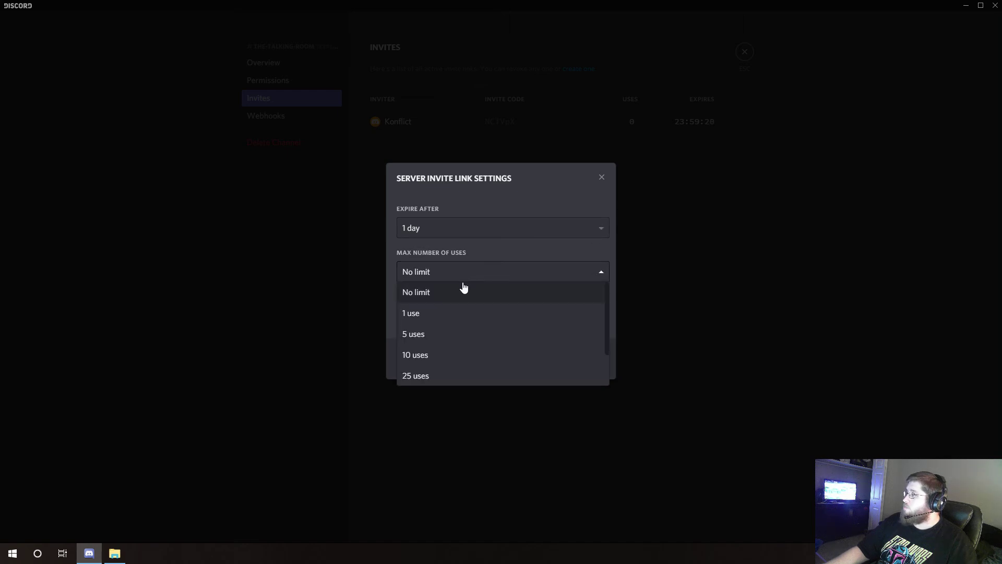
{"action": "left_click", "coordinate": [493, 273]}
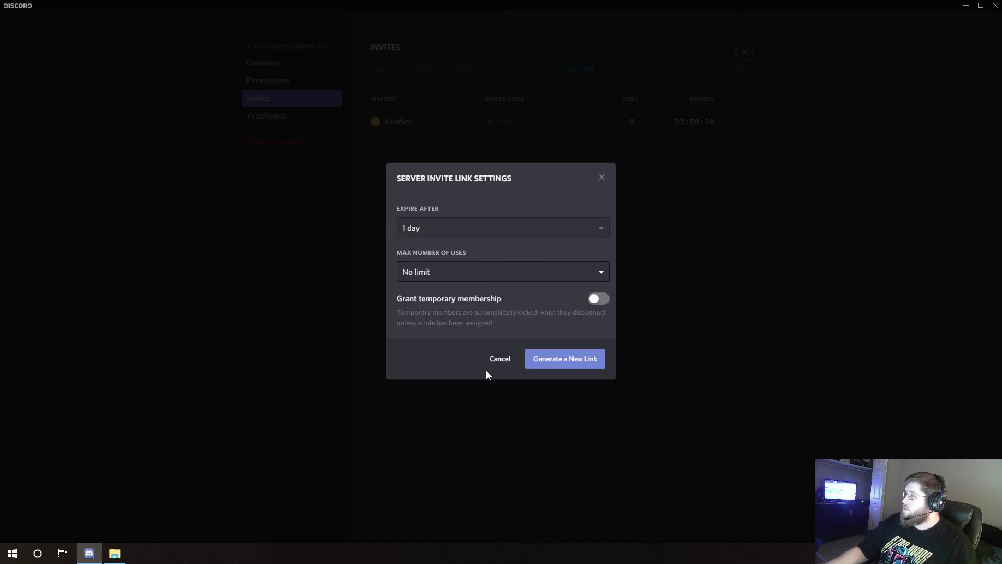
{"action": "left_click", "coordinate": [505, 361]}
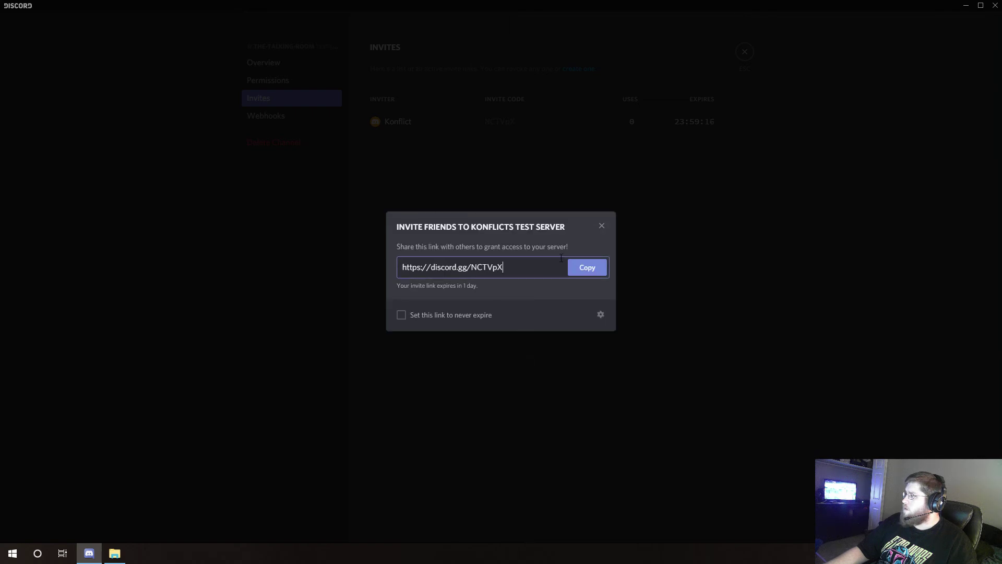
{"action": "left_click", "coordinate": [603, 227]}
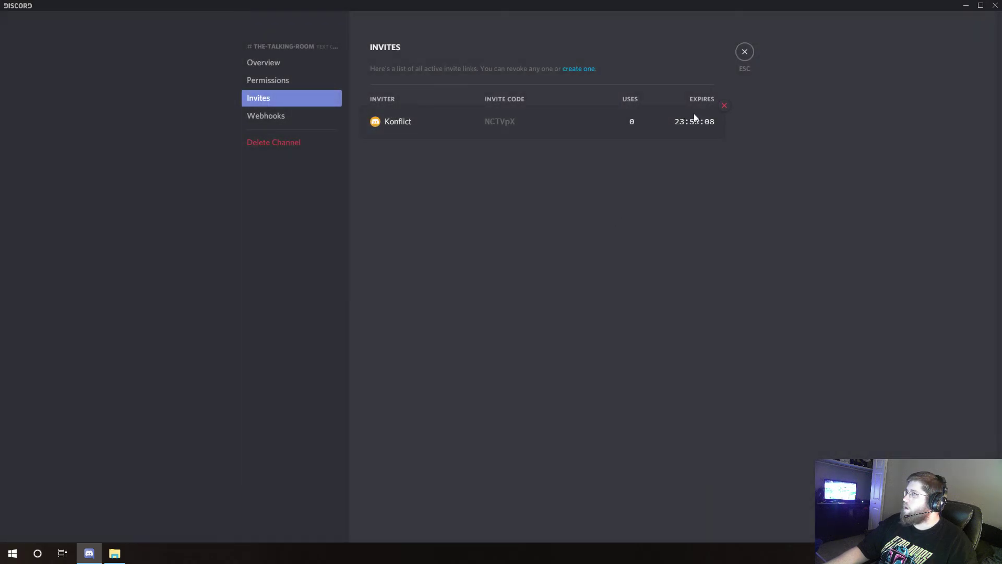
Revoke the active invite link of the-talking-room
{"action": "mouse_move", "coordinate": [717, 111]}
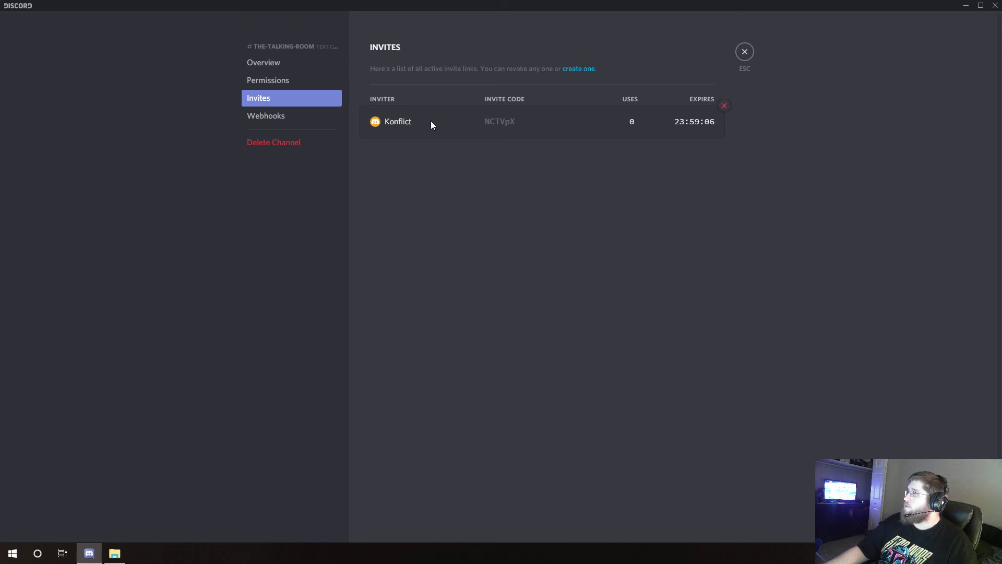
{"action": "left_click", "coordinate": [726, 107]}
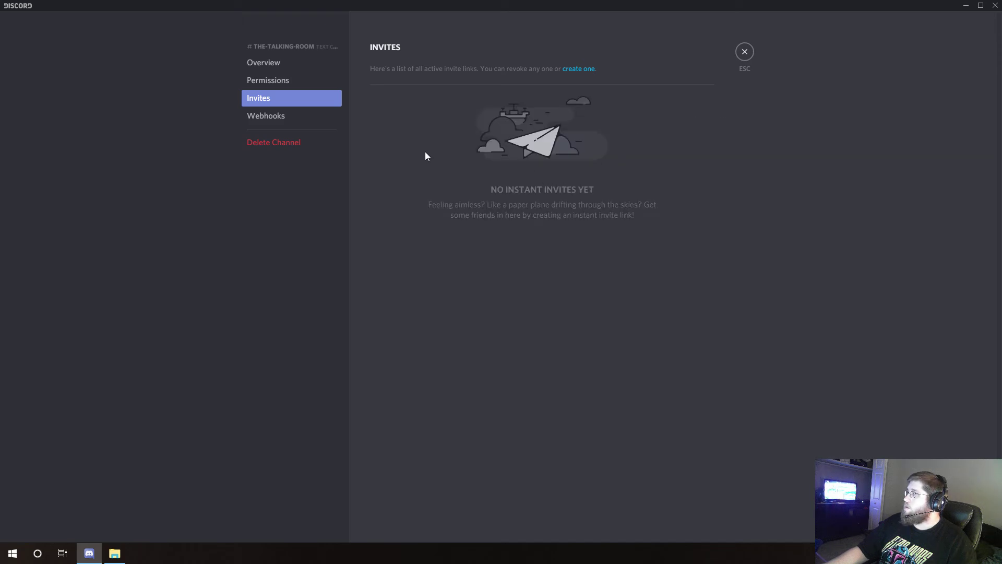
View the webhooks settings of the-talking-room and return to the channel
{"action": "left_click", "coordinate": [281, 120]}
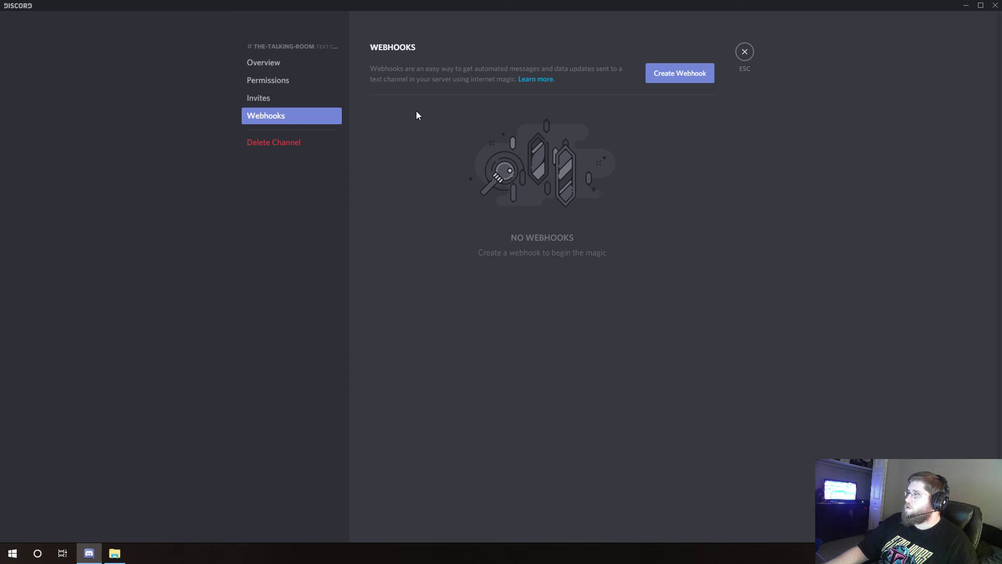
{"action": "left_click", "coordinate": [745, 52]}
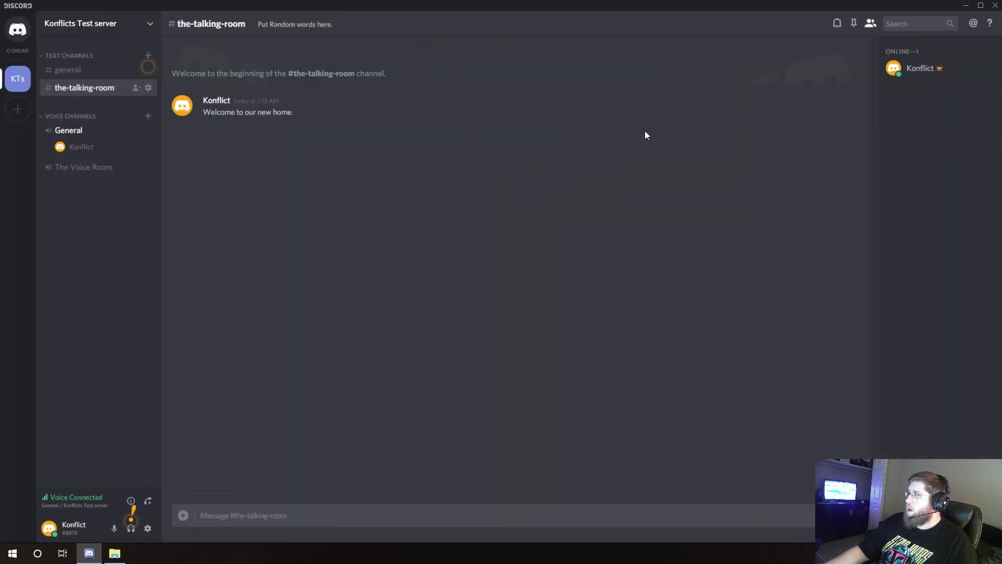